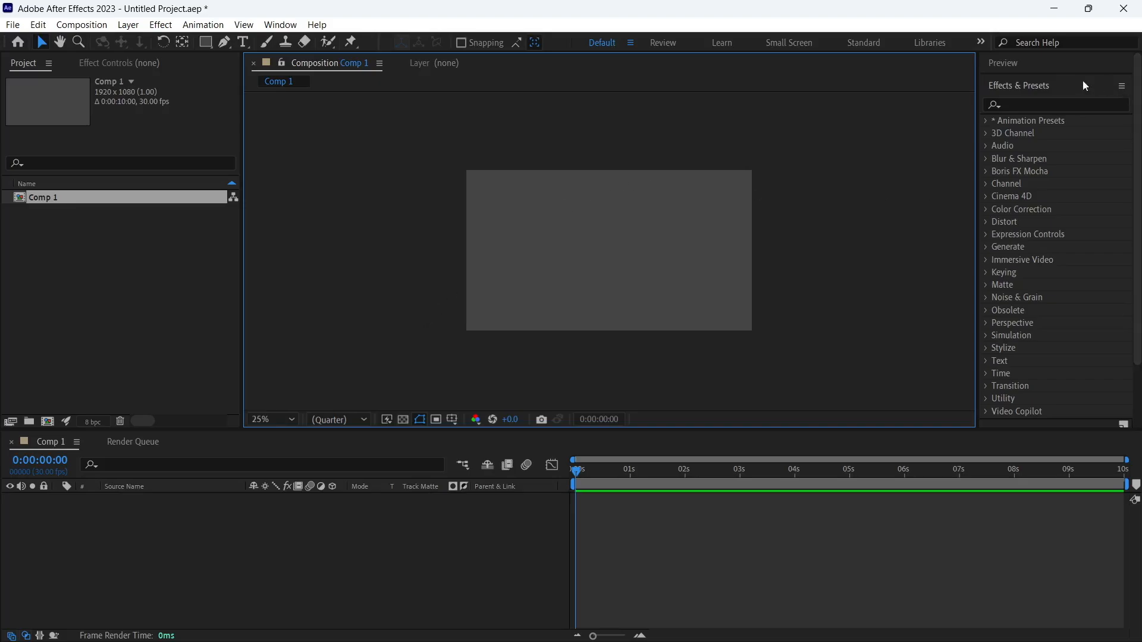
click(1016, 86)
click(1016, 85)
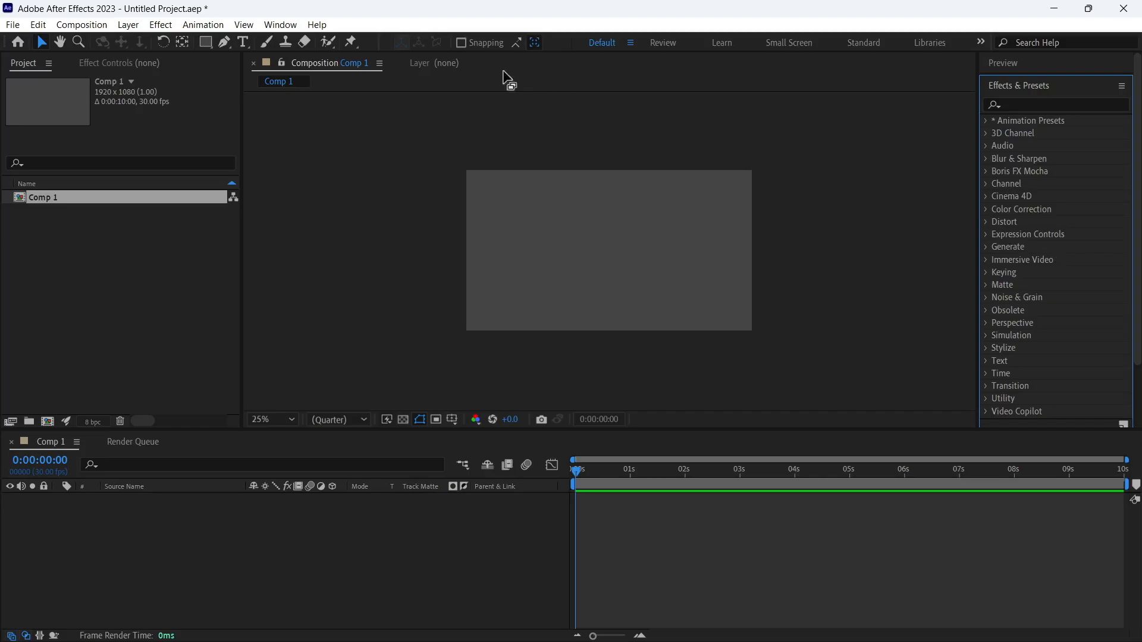
click(291, 28)
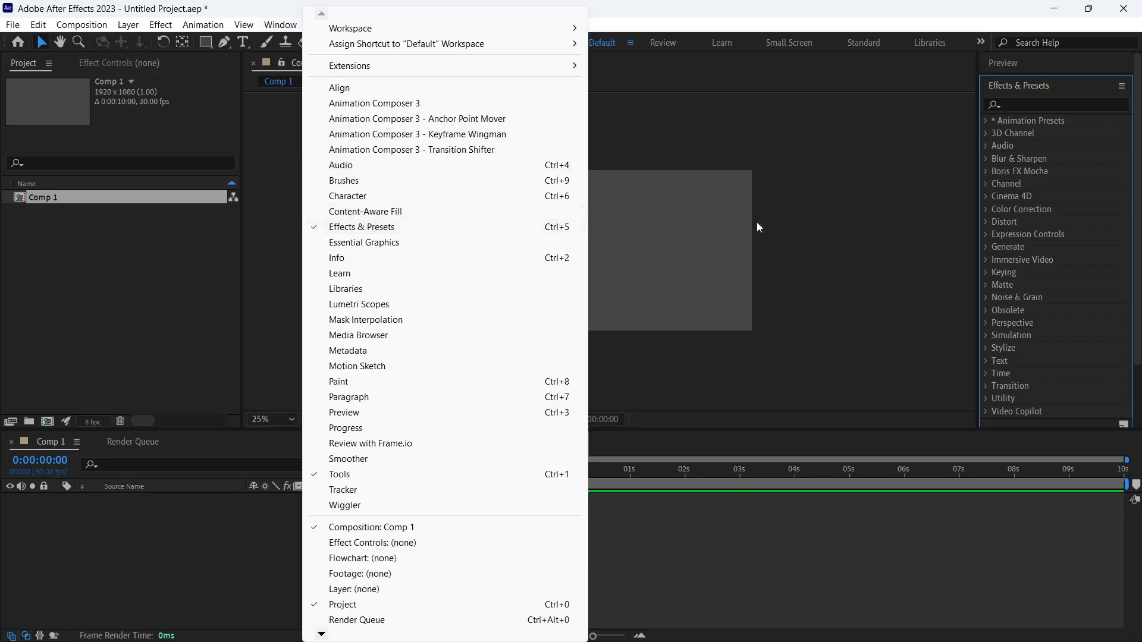
click(852, 208)
click(850, 208)
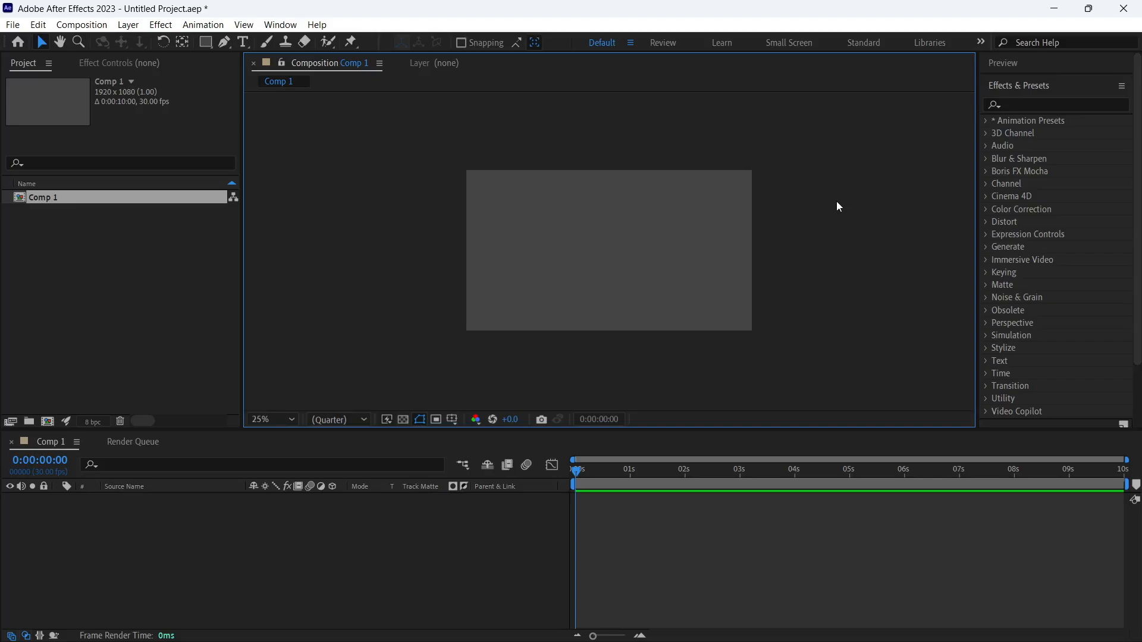
Search the effects library for "glow" and select the Glow effect in the Stylize category
click(1018, 104)
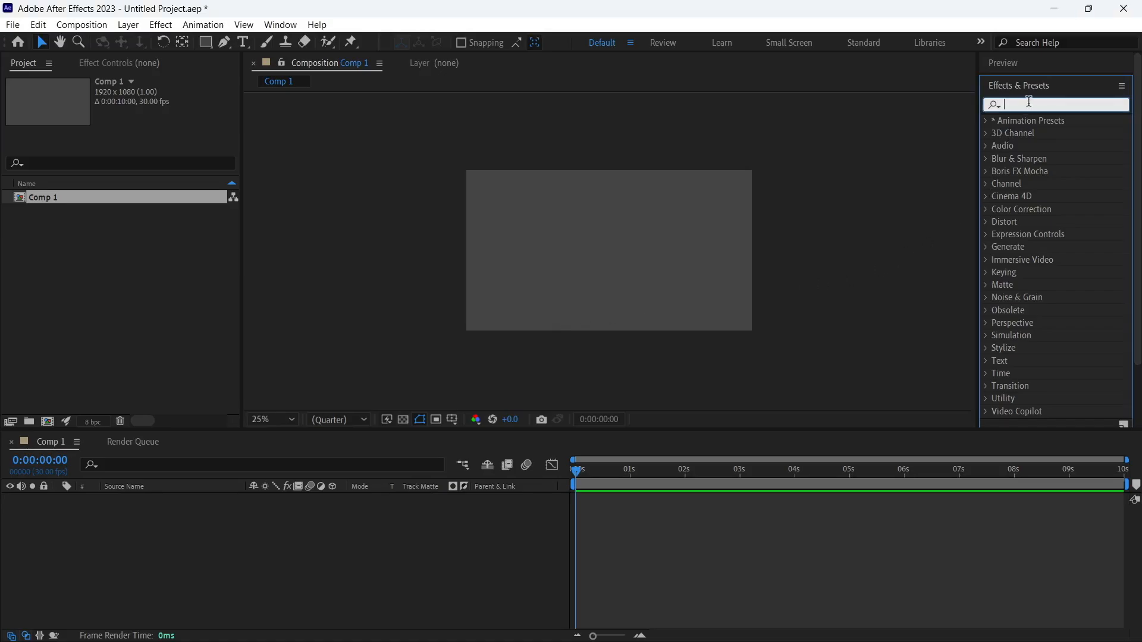
text(glow)
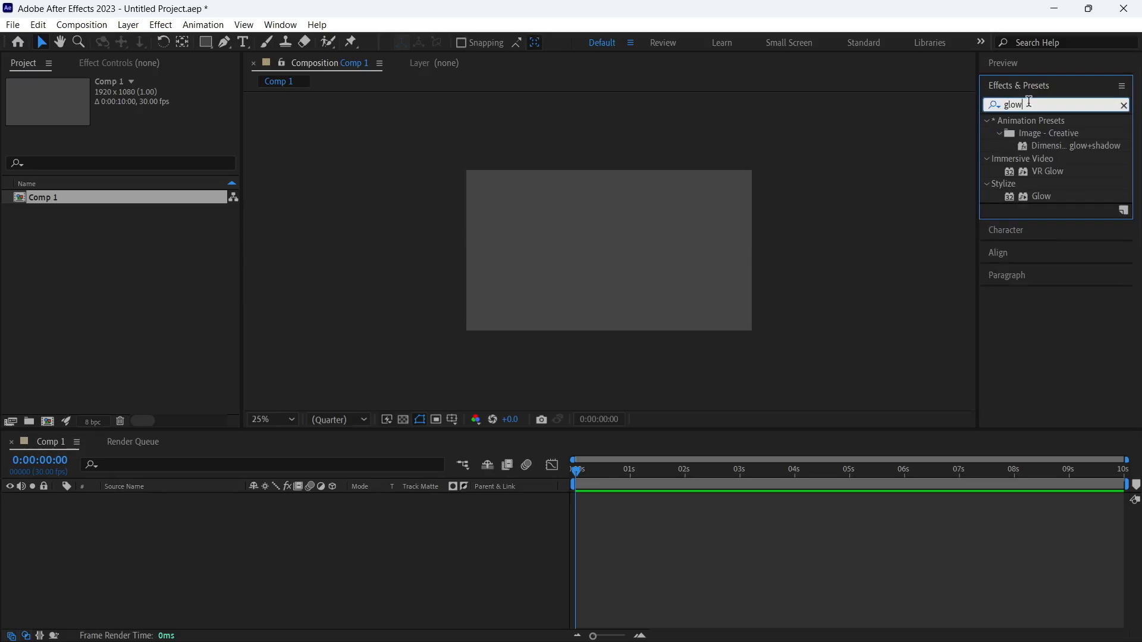
click(1017, 189)
click(1045, 198)
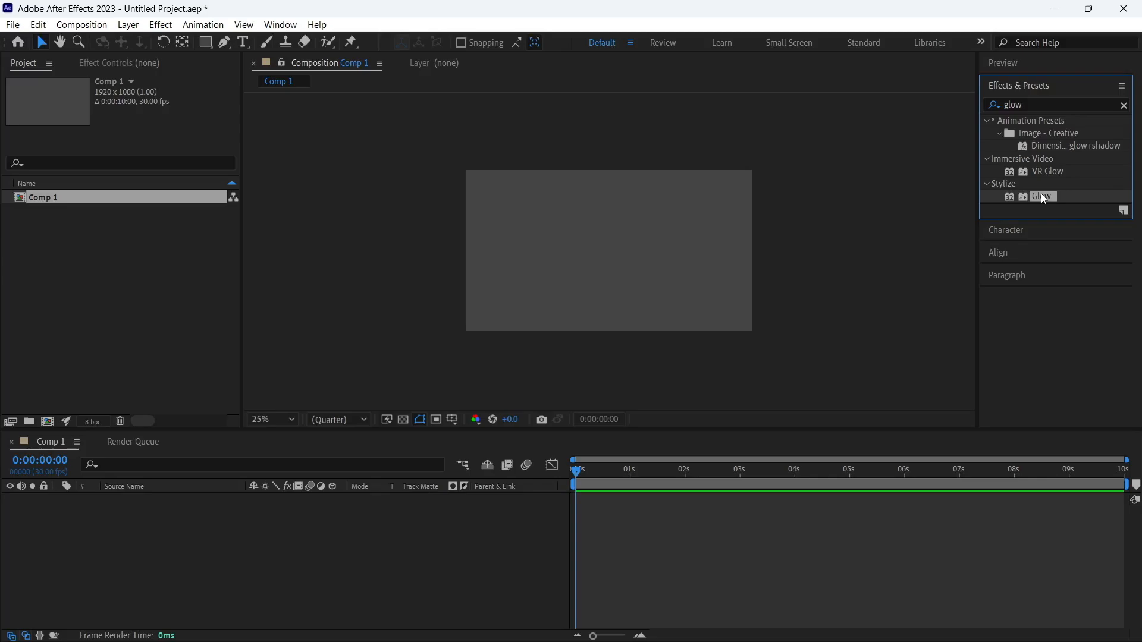
Create a text layer reading "GLOW" in the composition and return to the Selection tool
click(242, 42)
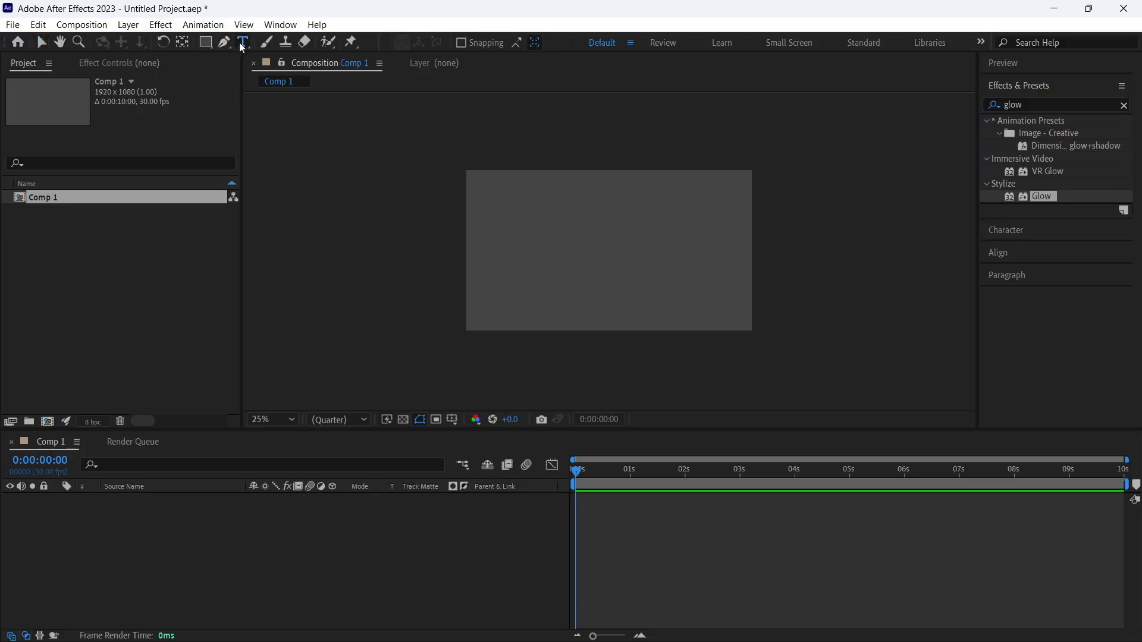
click(572, 246)
key(Caps_Lock)
text(GL)
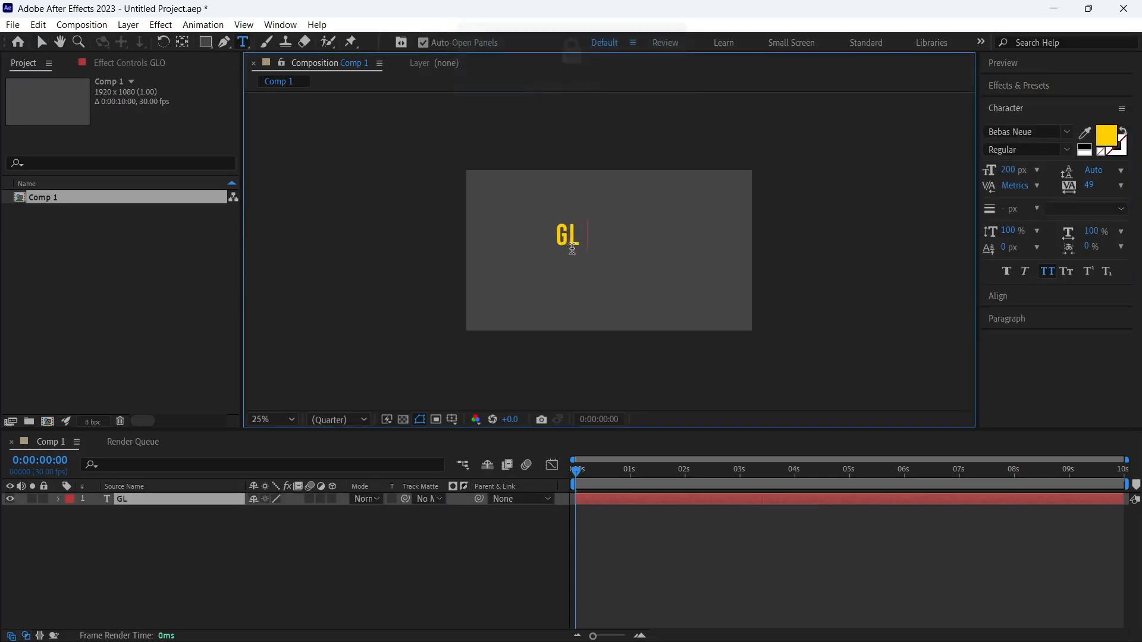
text(OW)
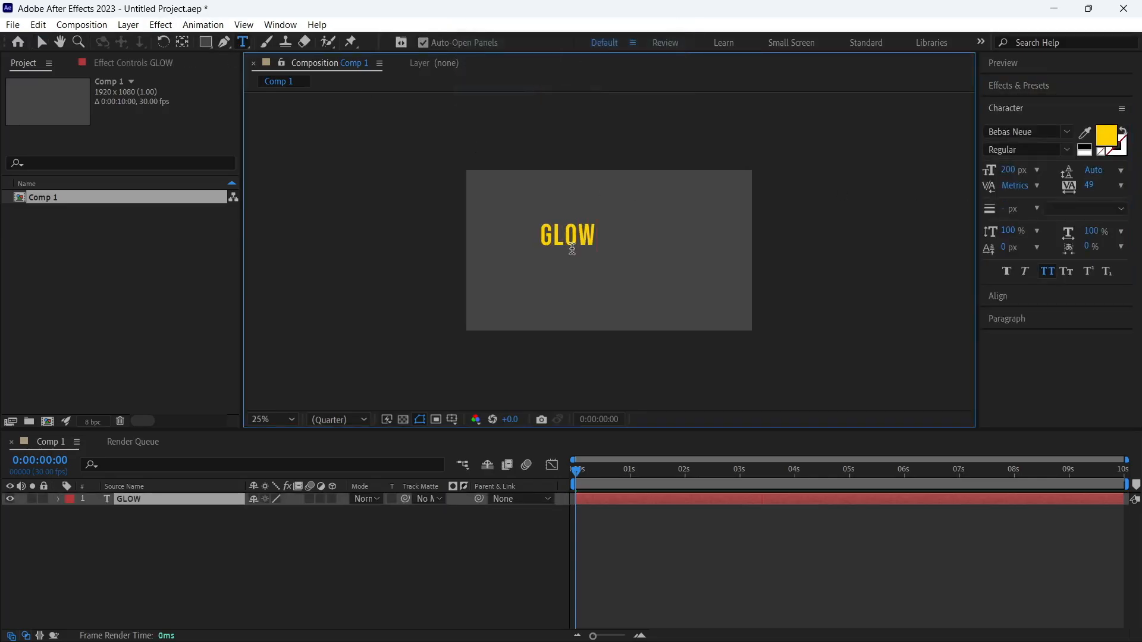
click(41, 42)
Center the GLOW text layer horizontally and vertically in the composition
click(1032, 86)
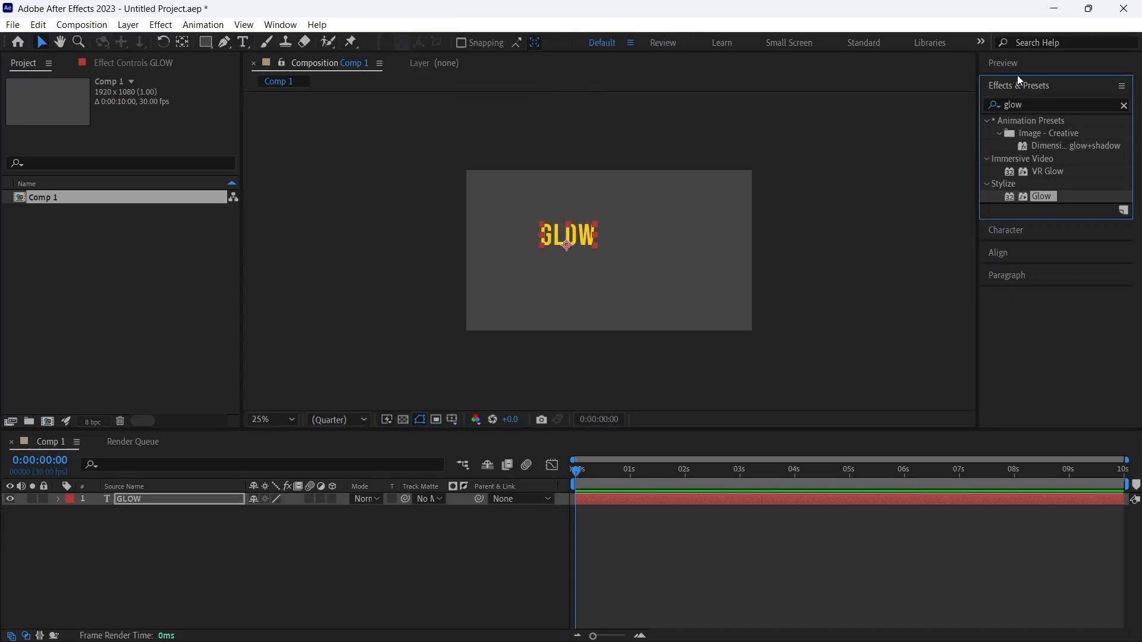
click(1019, 85)
click(999, 132)
click(1093, 168)
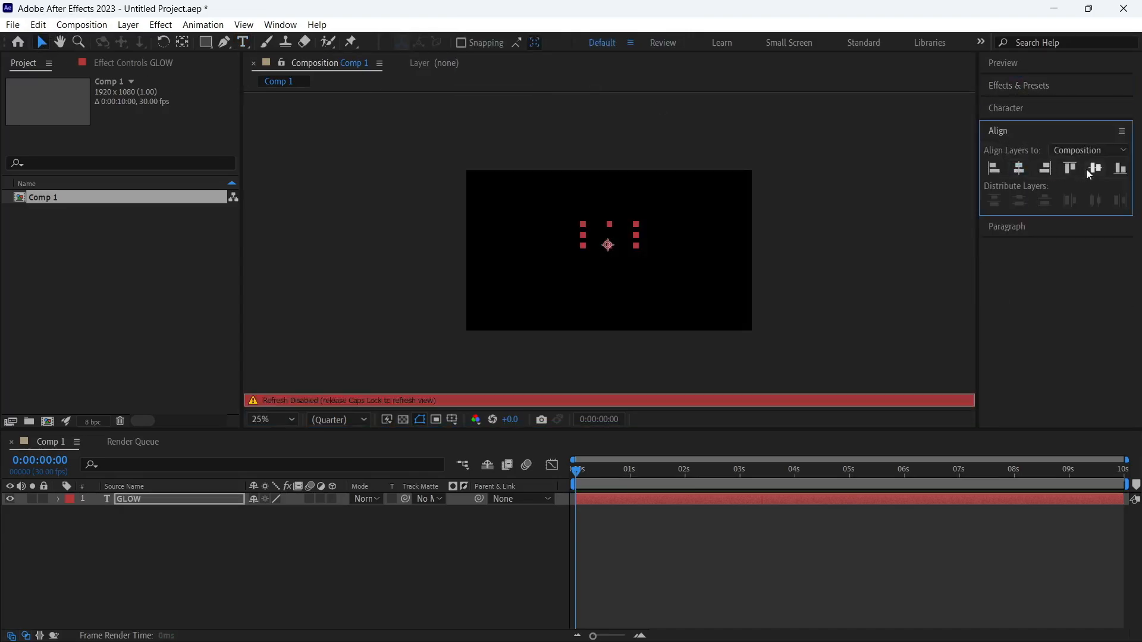
Apply the Stylize Glow effect to the GLOW text layer
click(1029, 85)
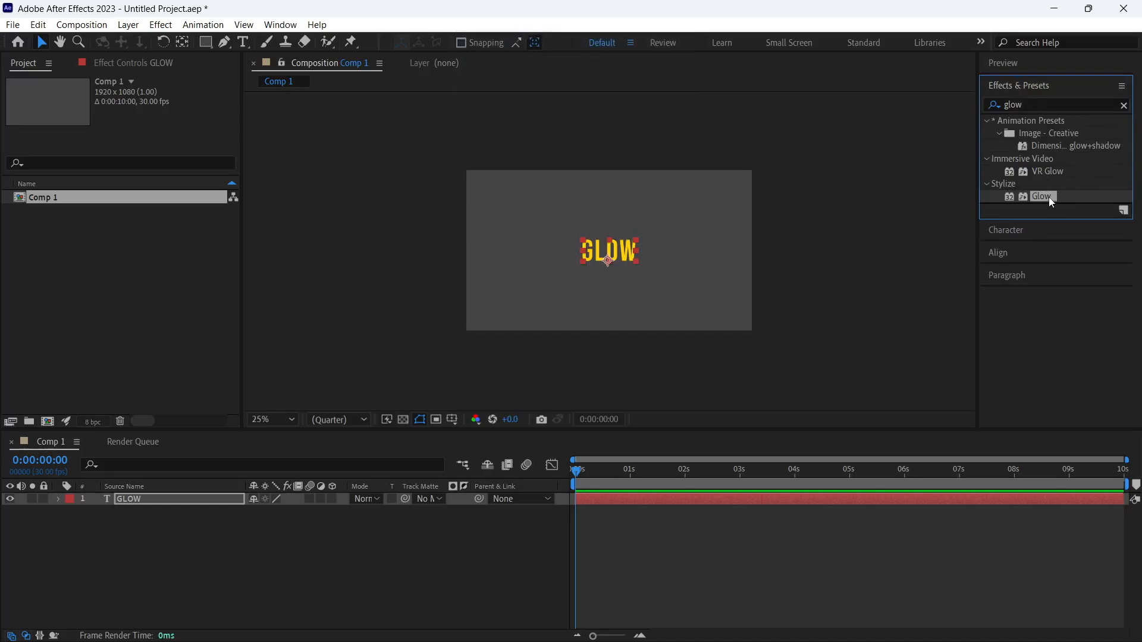
drag(1041, 201, 638, 262)
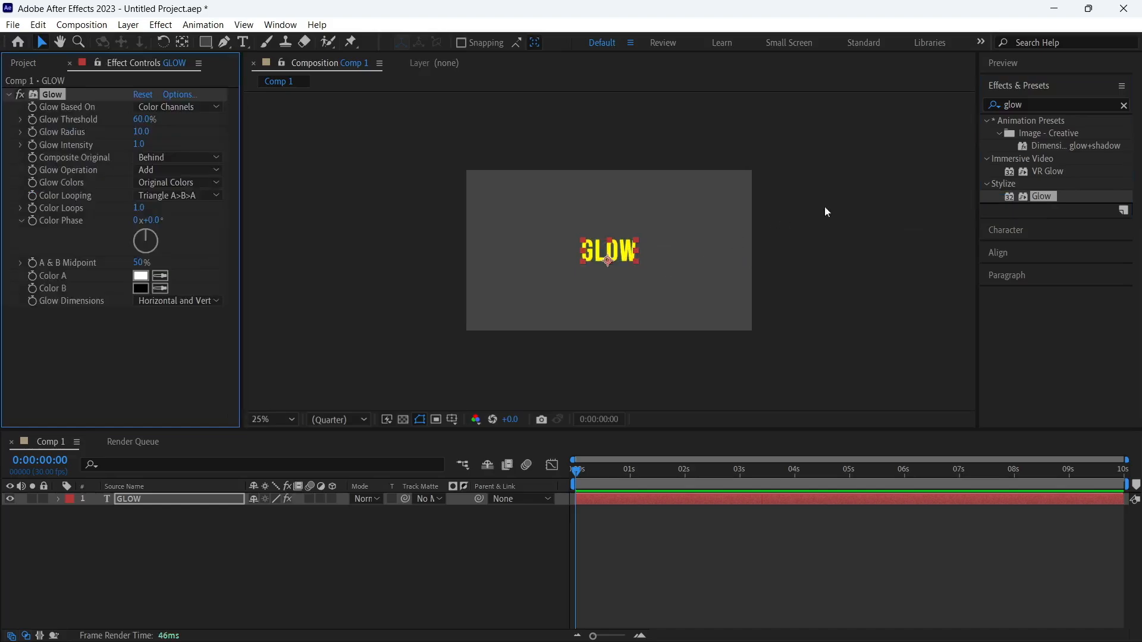
click(642, 261)
key(slash)
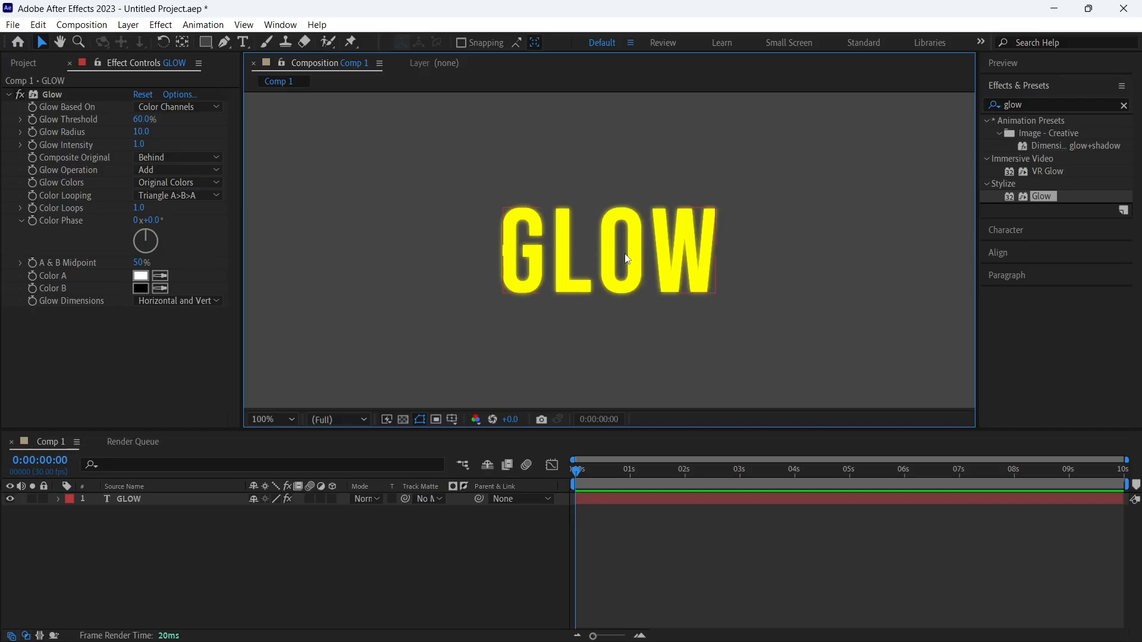
click(627, 259)
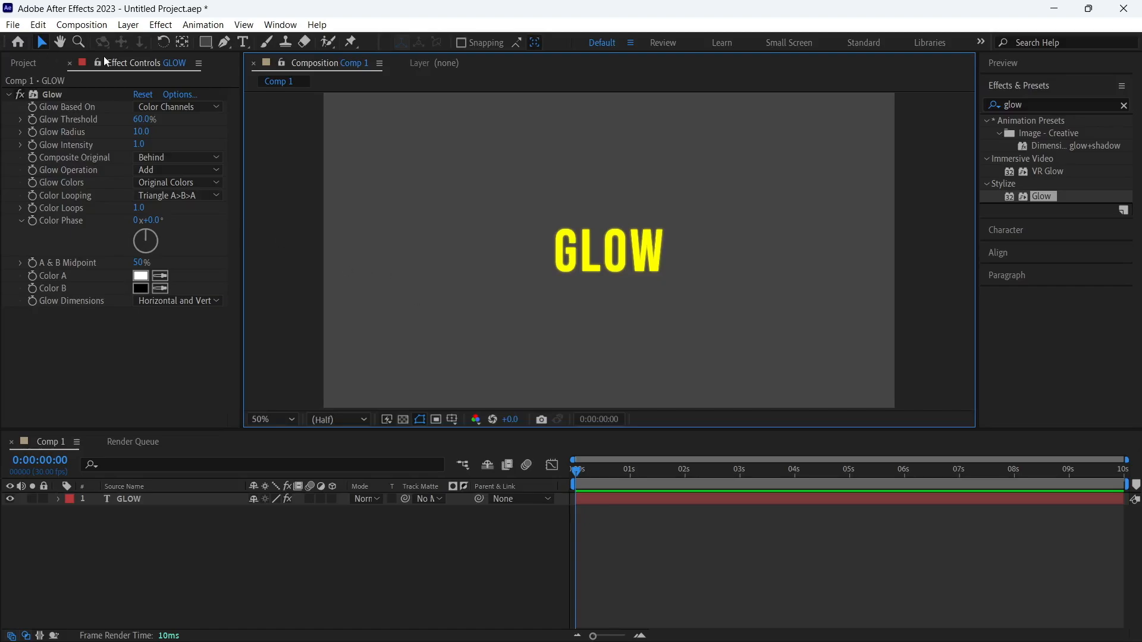
click(127, 65)
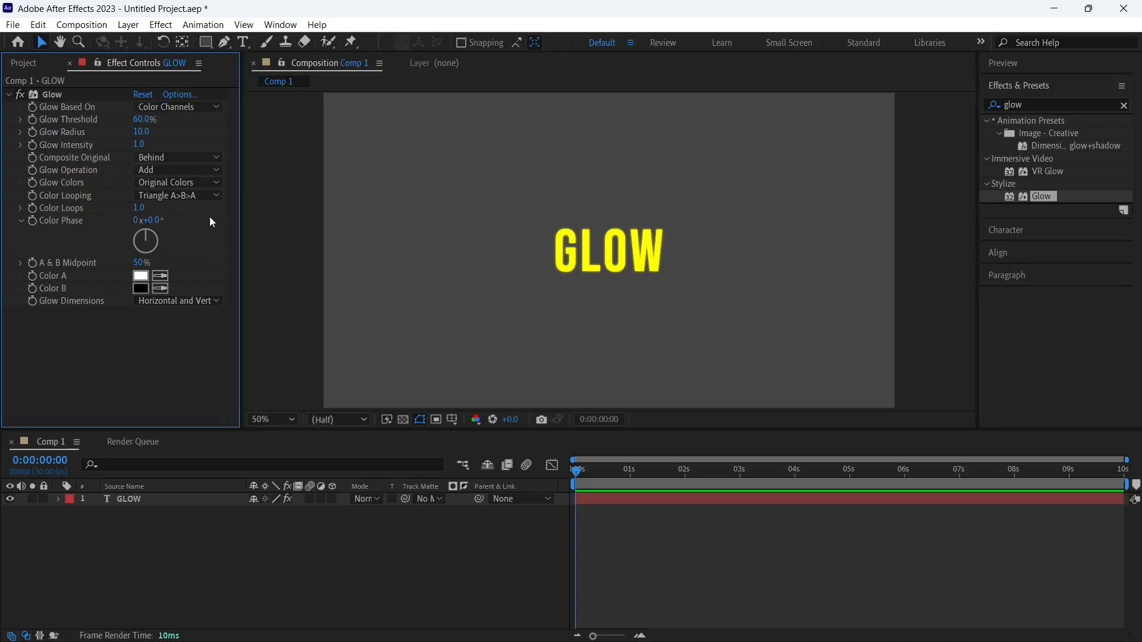
click(125, 501)
click(281, 24)
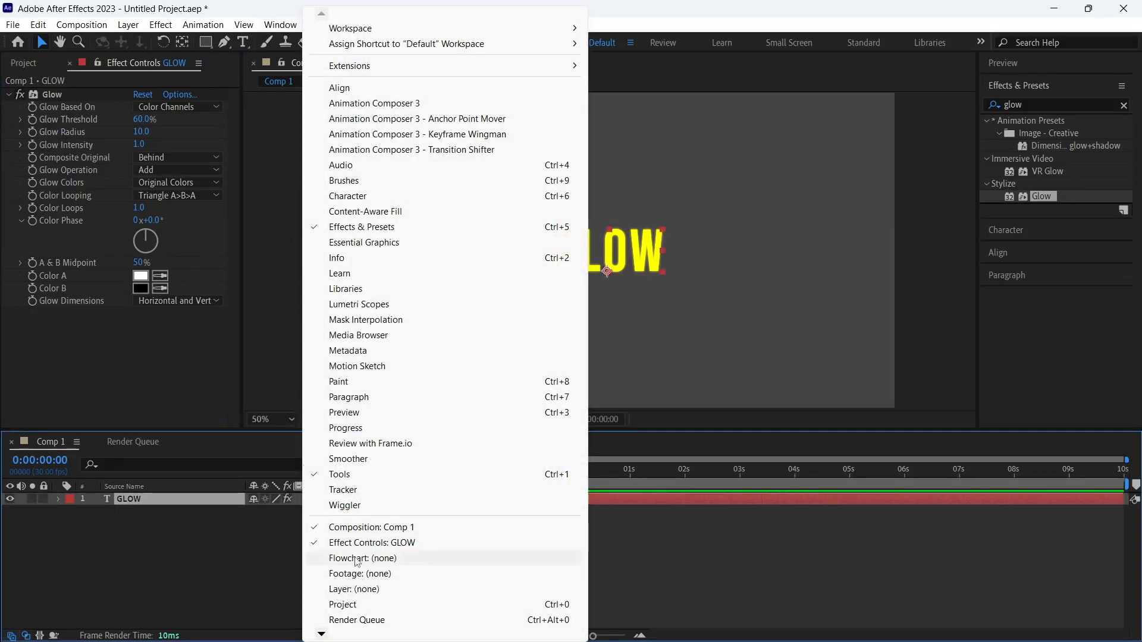
click(934, 342)
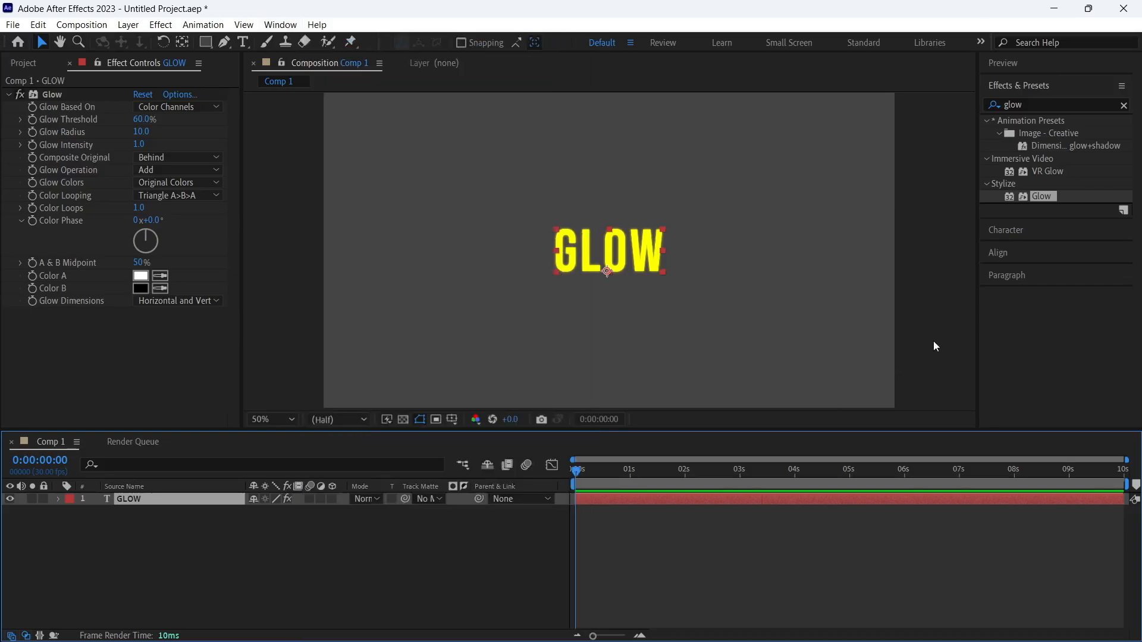
click(932, 342)
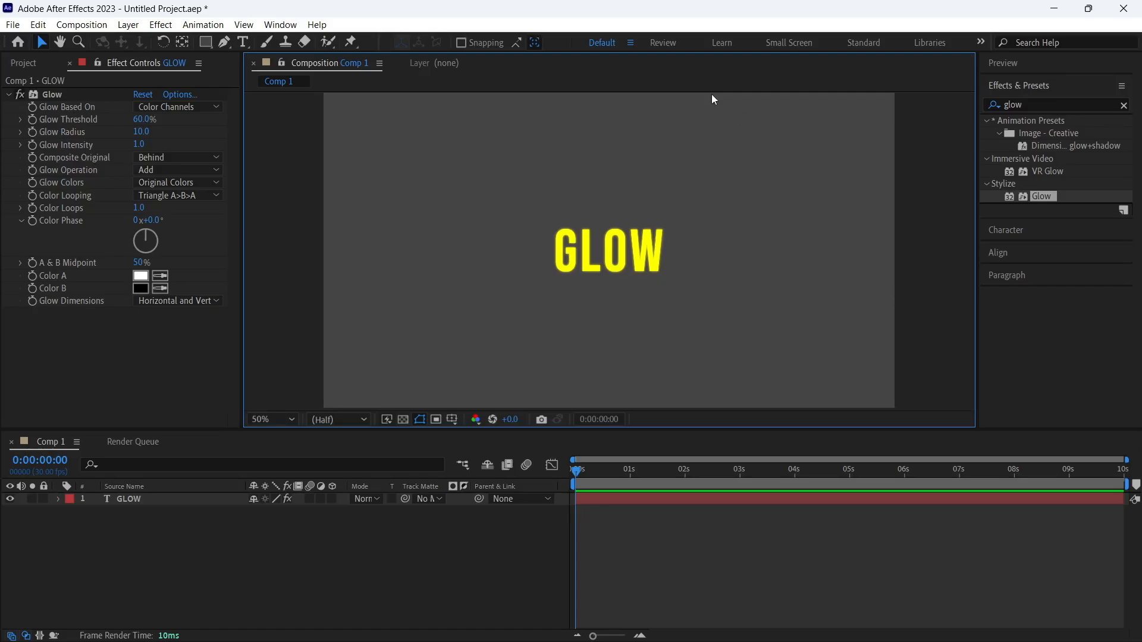
Collapse the Color Phase property, then set the Glow effect's radius to 27 and its intensity to 4.3
click(24, 222)
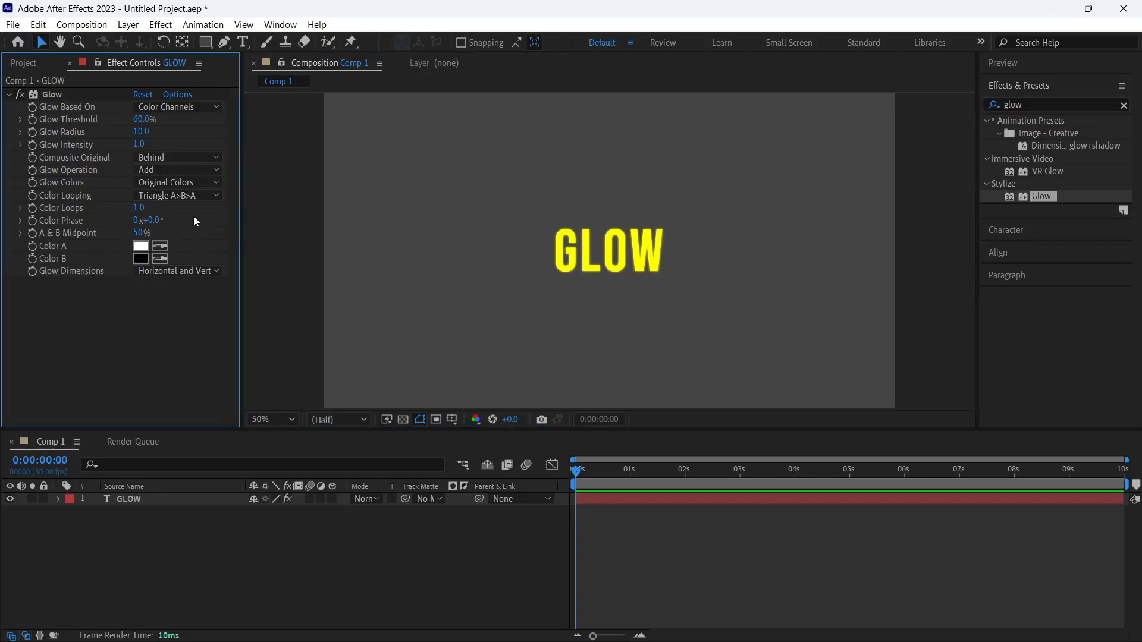
drag(140, 132, 154, 134)
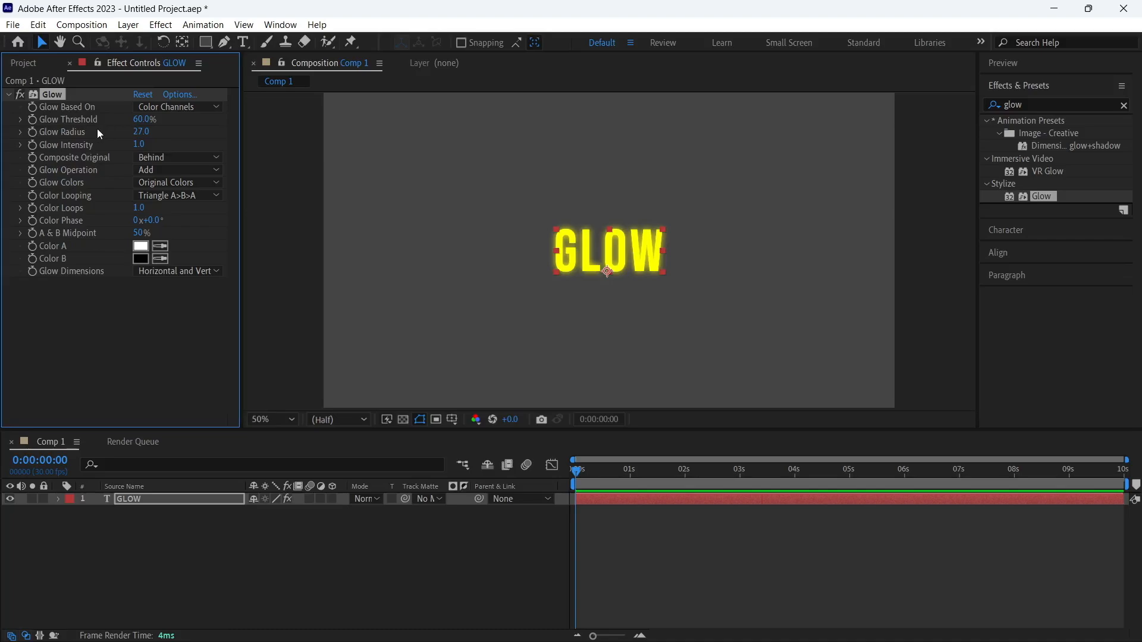
drag(142, 144, 275, 145)
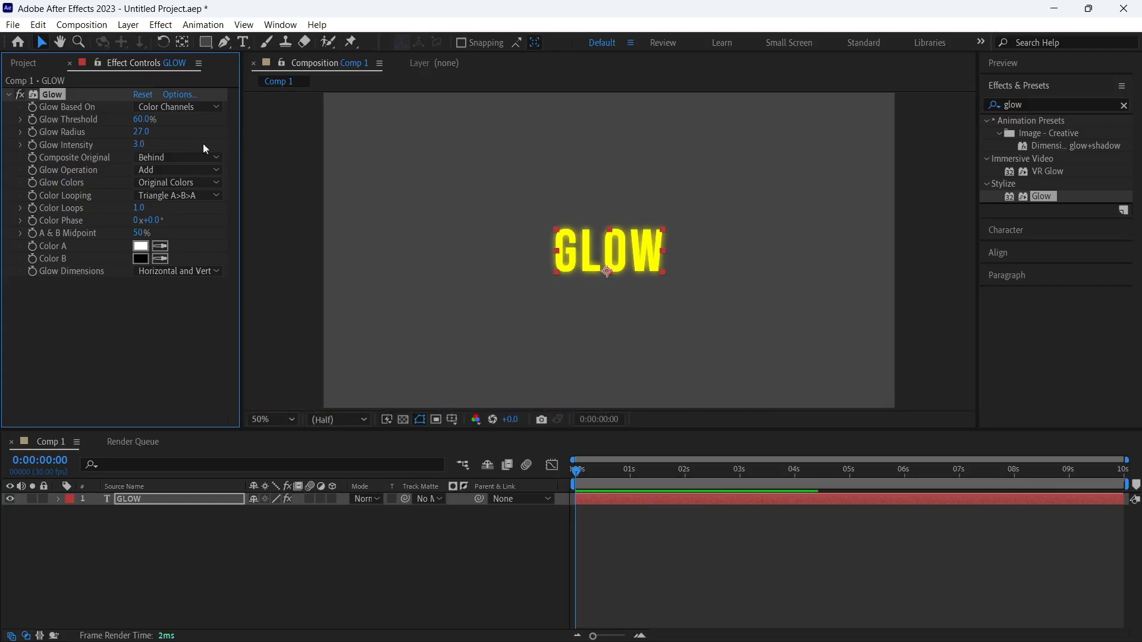
drag(155, 144, 164, 142)
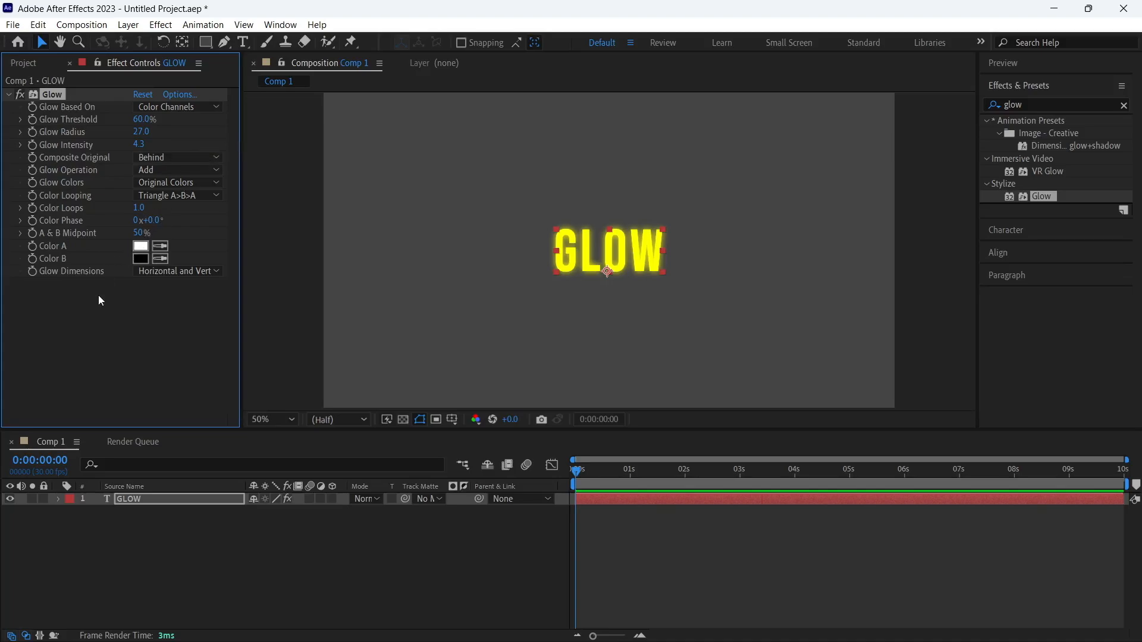
Set Glow Colors to A & B Colors and make Color A a bright yellow with a hue of 53°
click(156, 182)
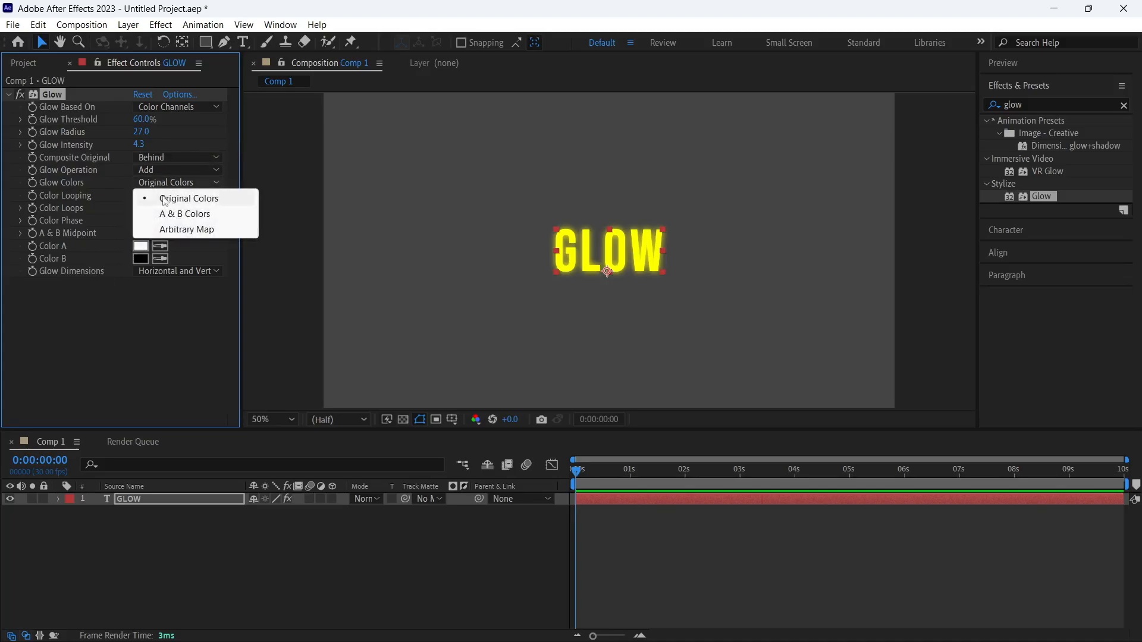
click(172, 216)
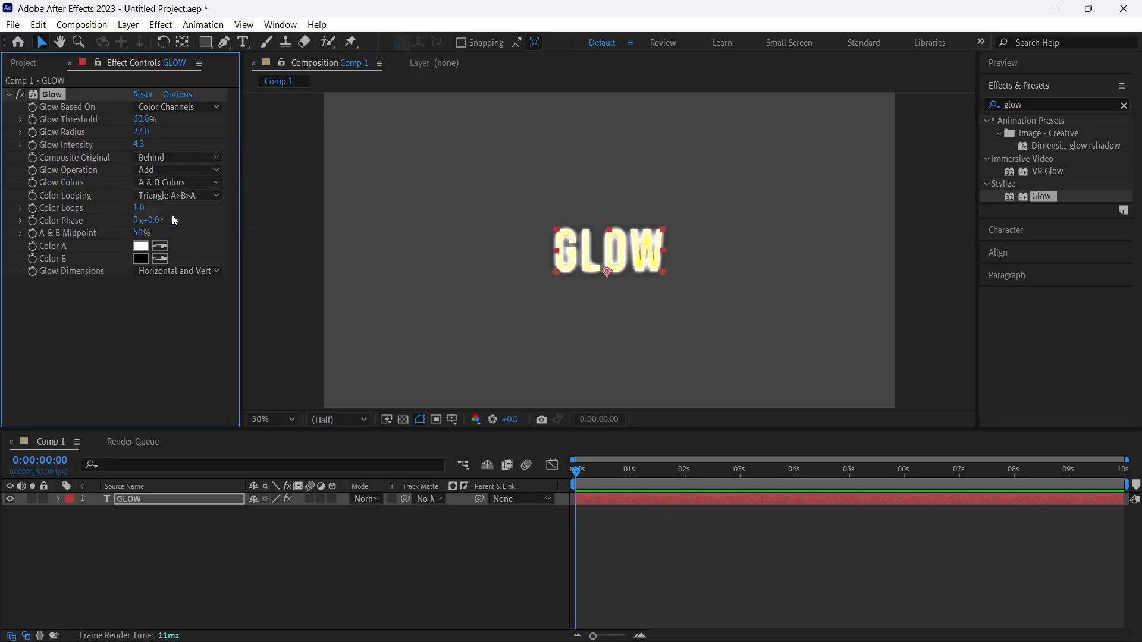
click(147, 248)
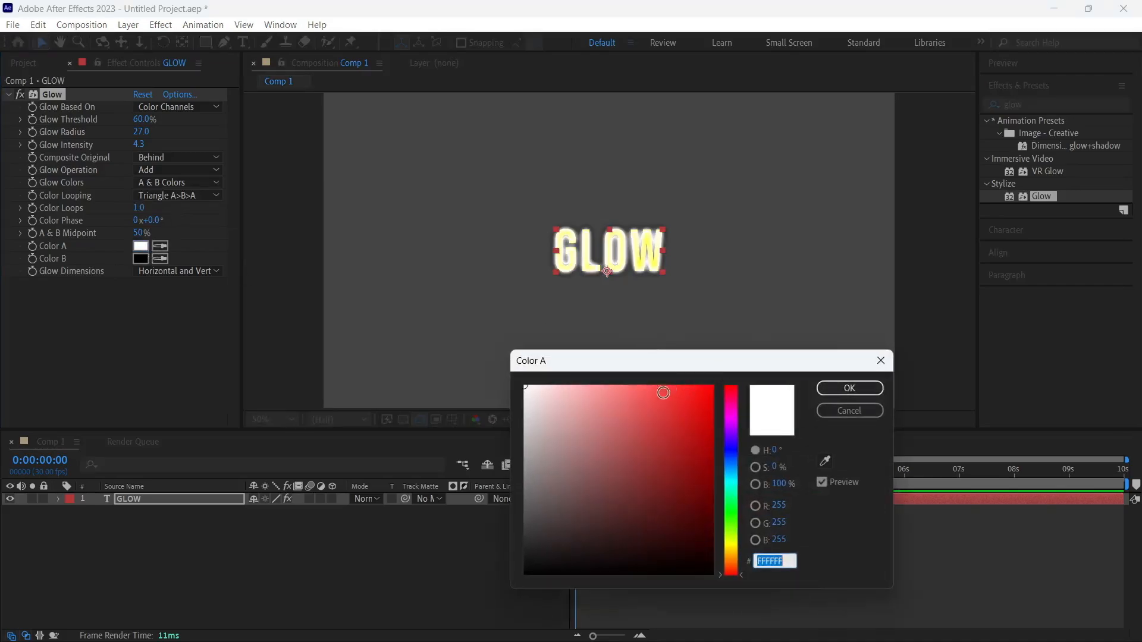
click(734, 553)
drag(734, 555, 734, 548)
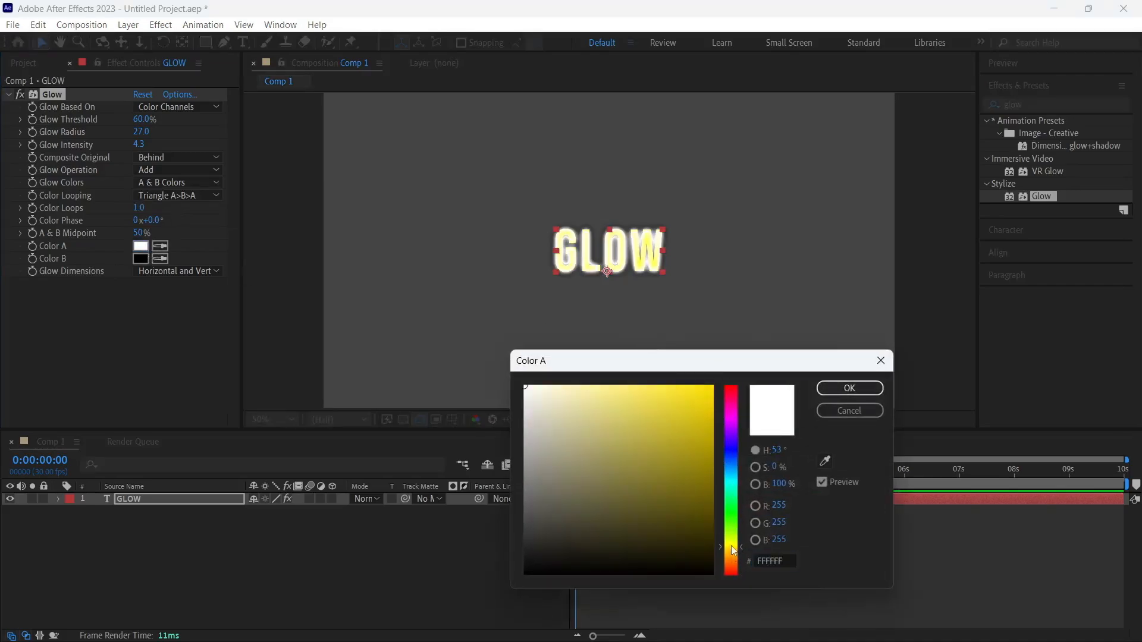
drag(689, 423, 747, 333)
click(849, 389)
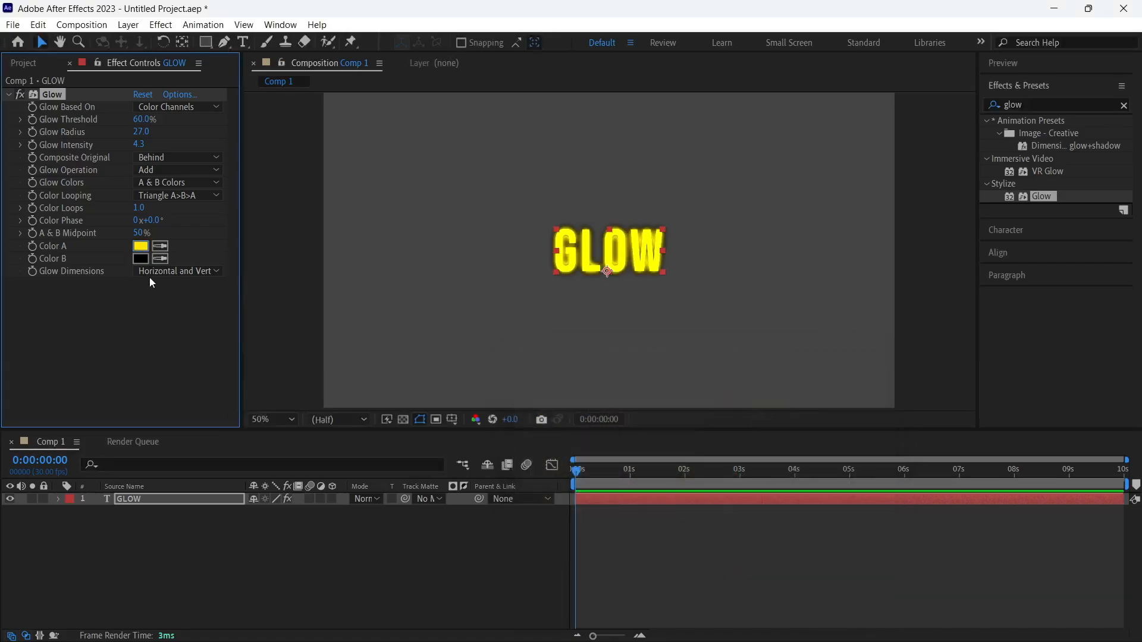
Set the Glow effect's Color B to the orange FF4E00
click(141, 259)
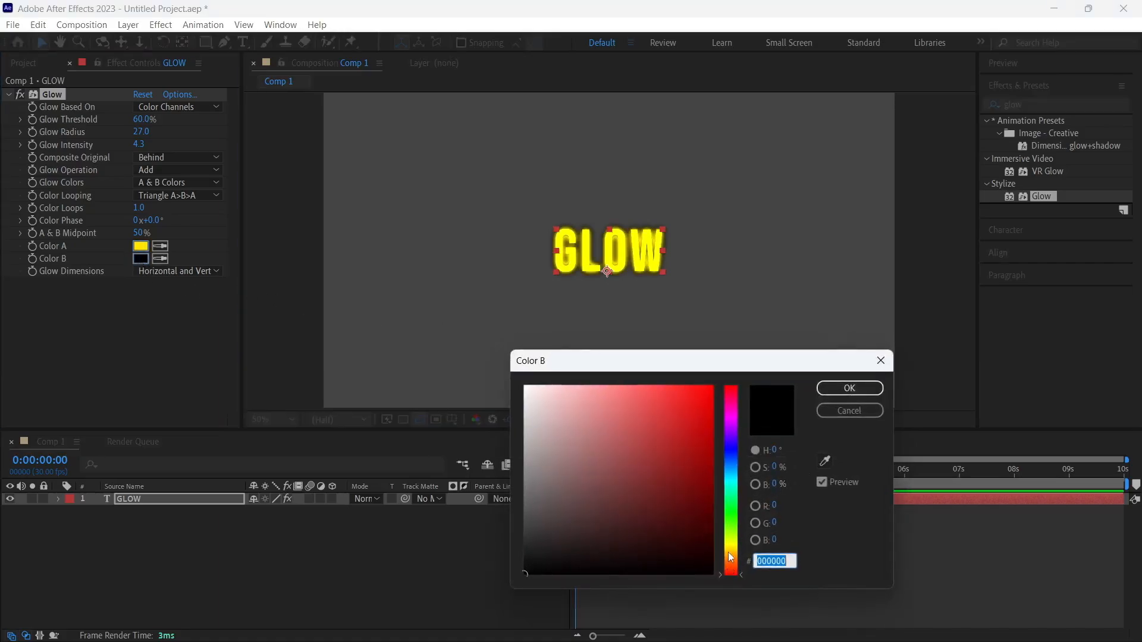
mouse_move(730, 572)
mouse_down()
mouse_move(731, 556)
mouse_move(730, 574)
mouse_up()
drag(695, 422, 720, 355)
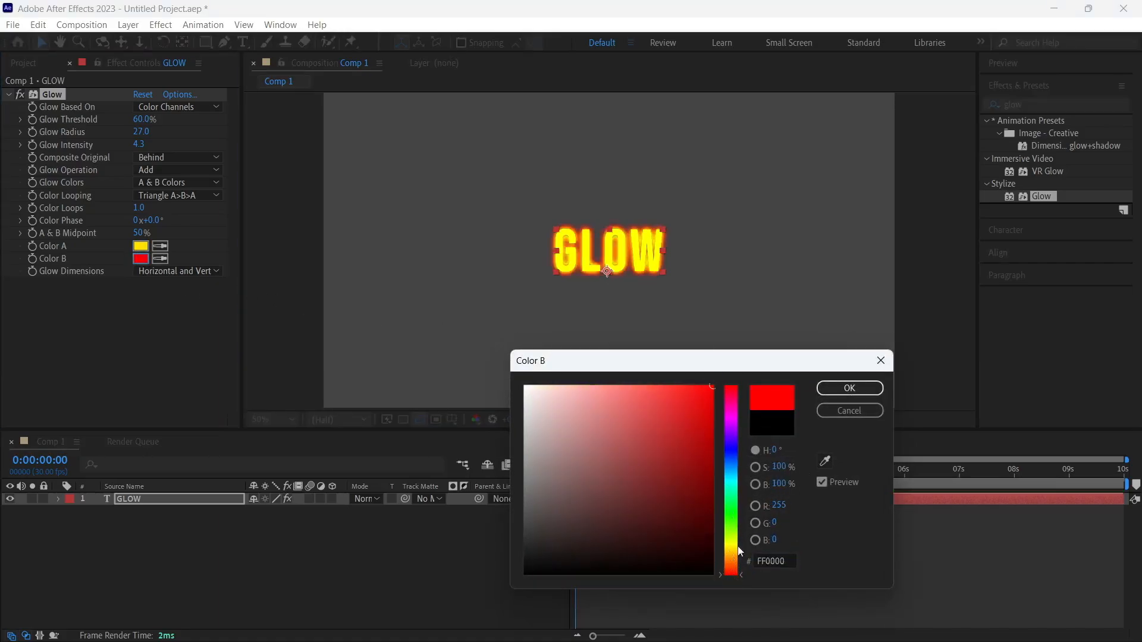
drag(733, 575, 732, 566)
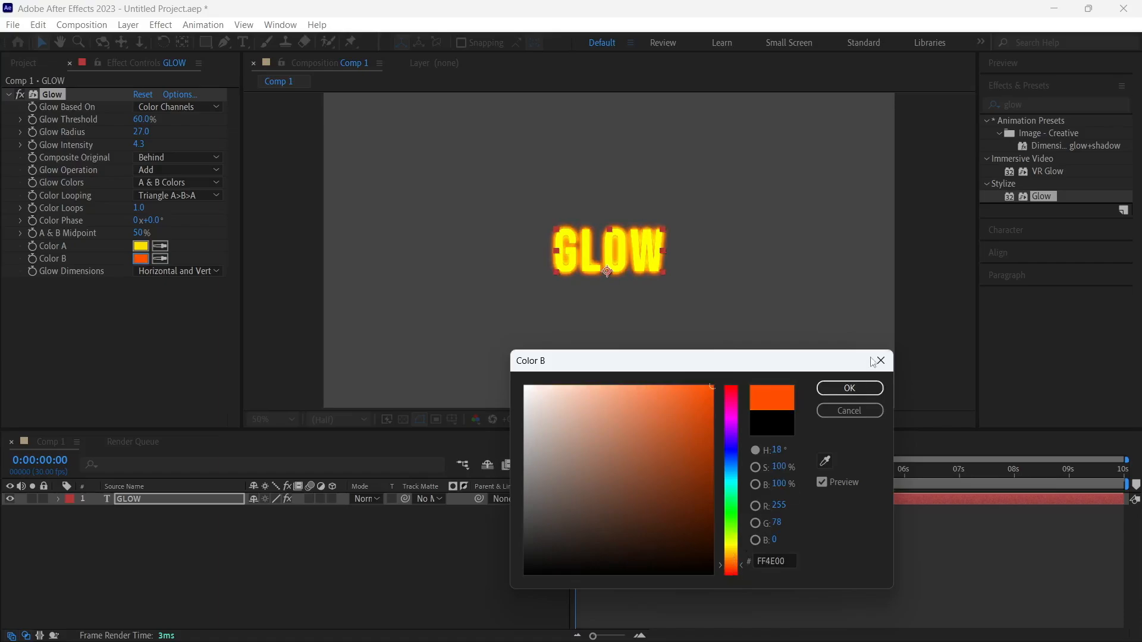
click(849, 388)
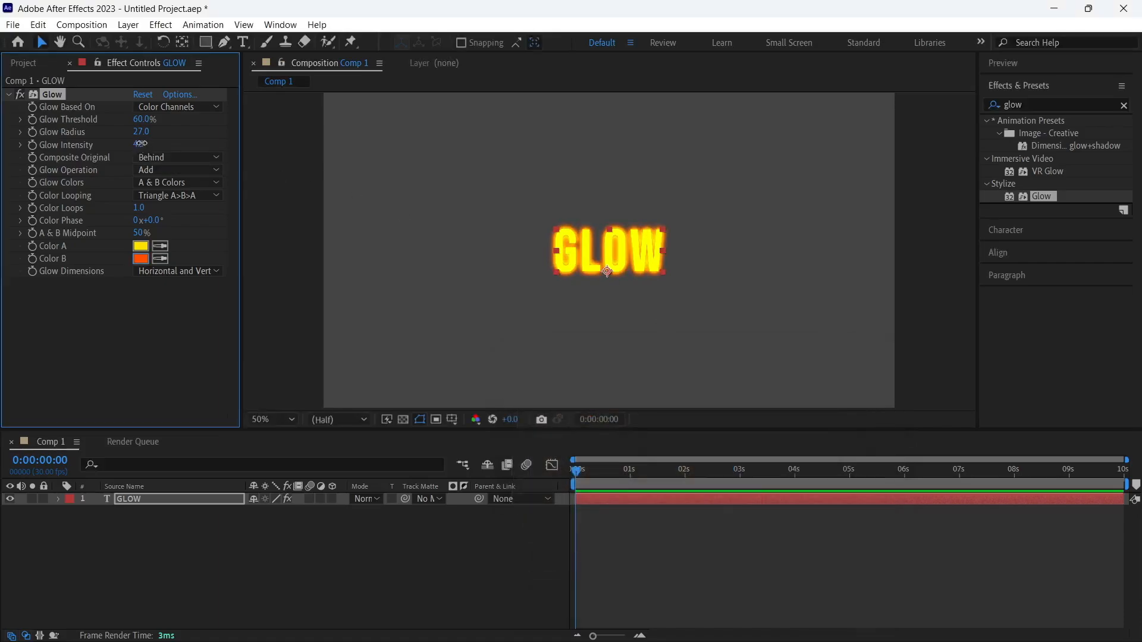
Set the Glow Intensity to 2.4 and the Glow Radius to 19
drag(141, 143, 7, 142)
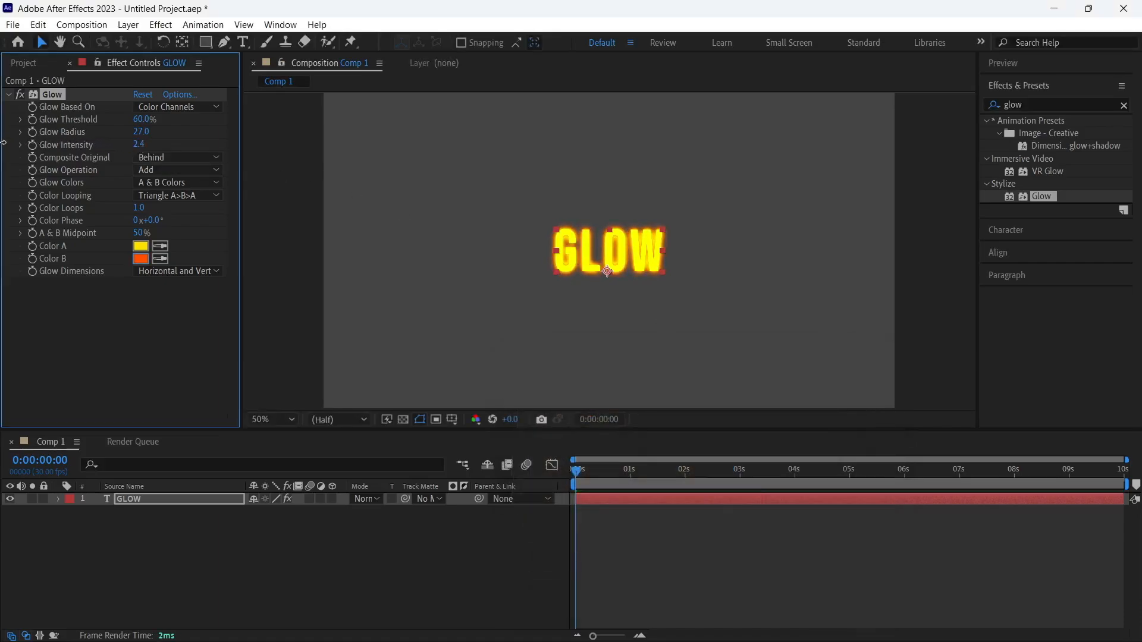
drag(141, 130, 135, 131)
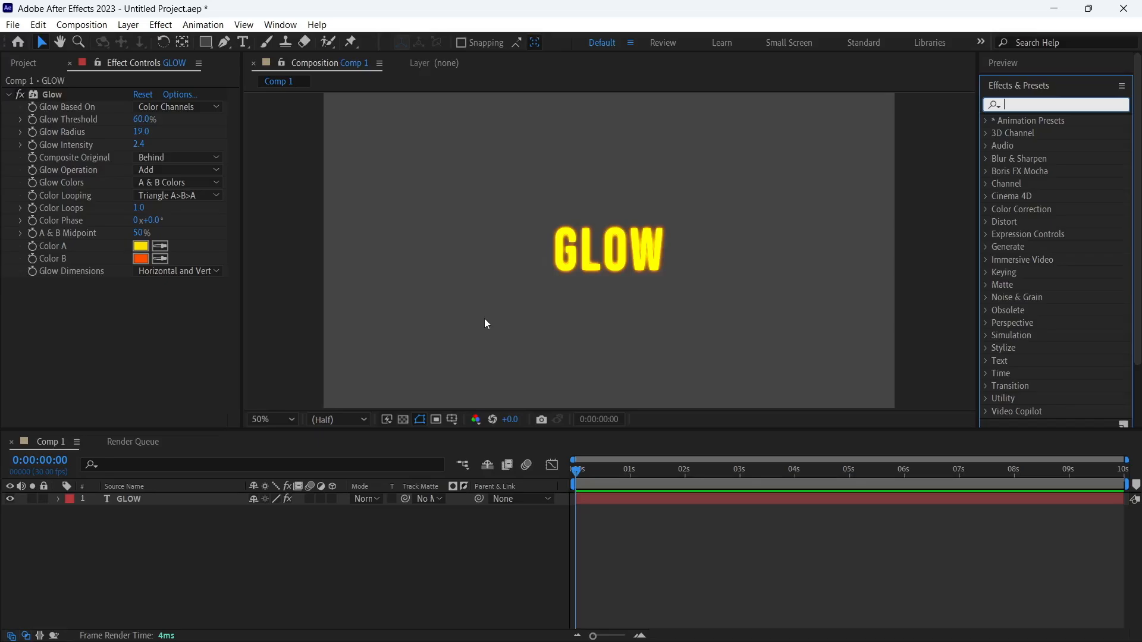
Apply the Drop Shadow effect to the GLOW text and set its opacity to 100% and distance to 19
text(drop)
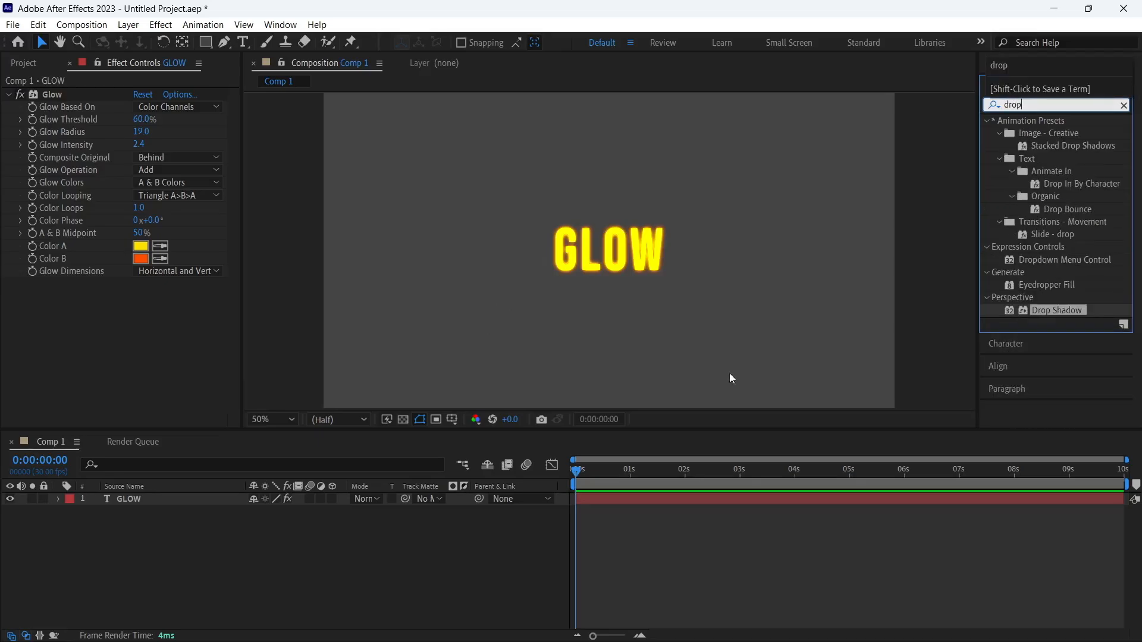
drag(1070, 313, 633, 246)
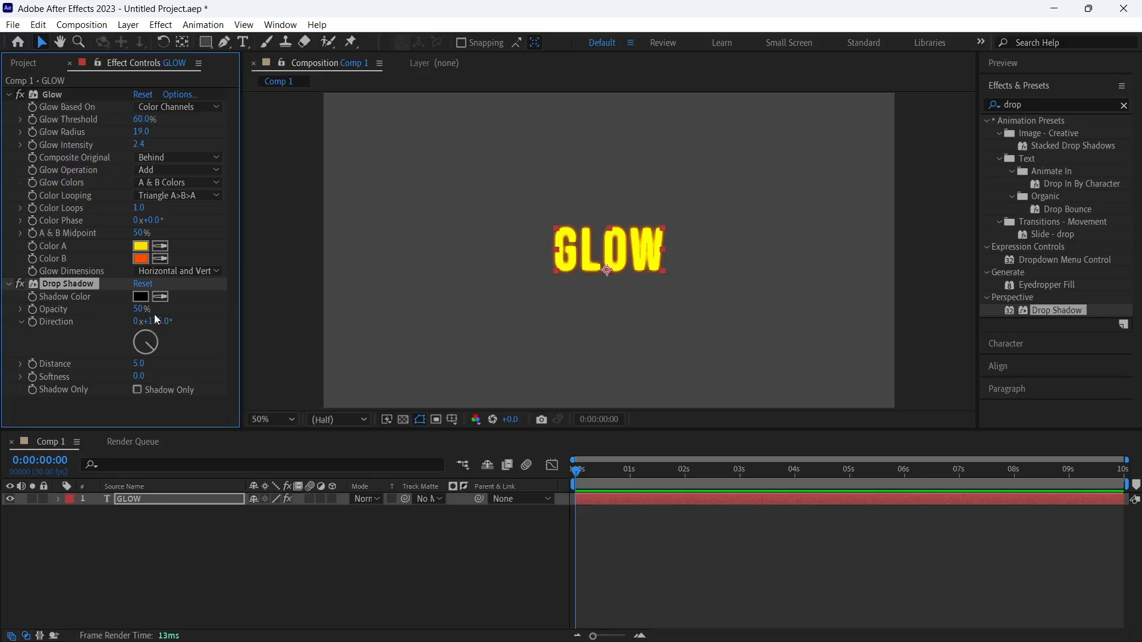
drag(142, 310, 256, 312)
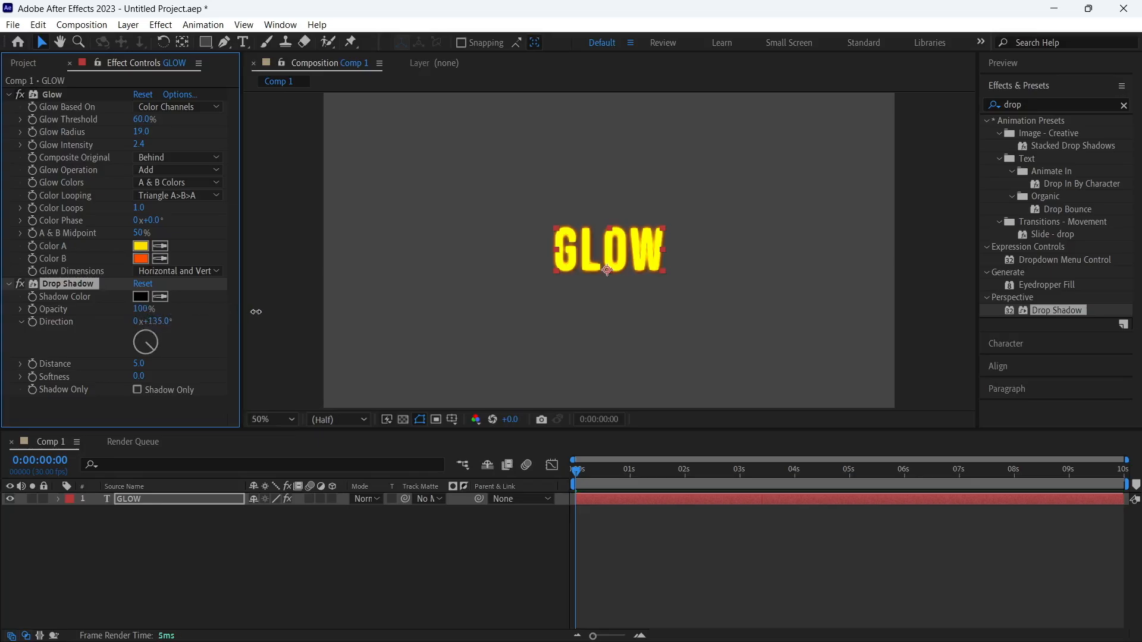
mouse_move(137, 364)
mouse_down()
mouse_move(179, 361)
mouse_move(146, 361)
mouse_up()
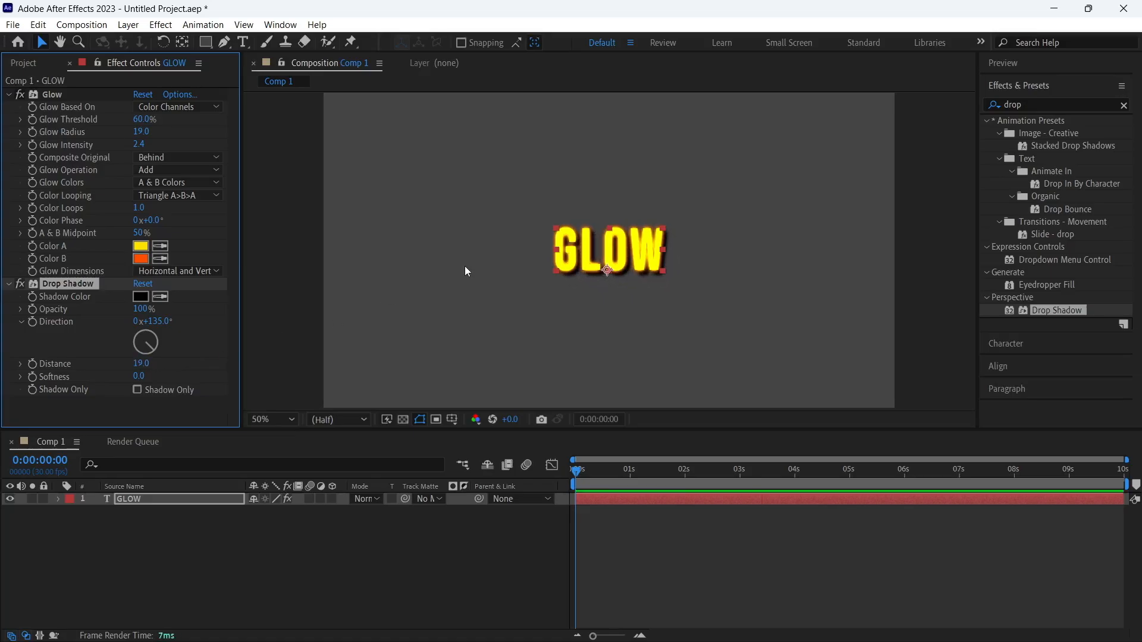
Apply the Gaussian Blur effect to the GLOW text, collapse the Drop Shadow settings, and set Blurriness to 18.2
double_click(1022, 104)
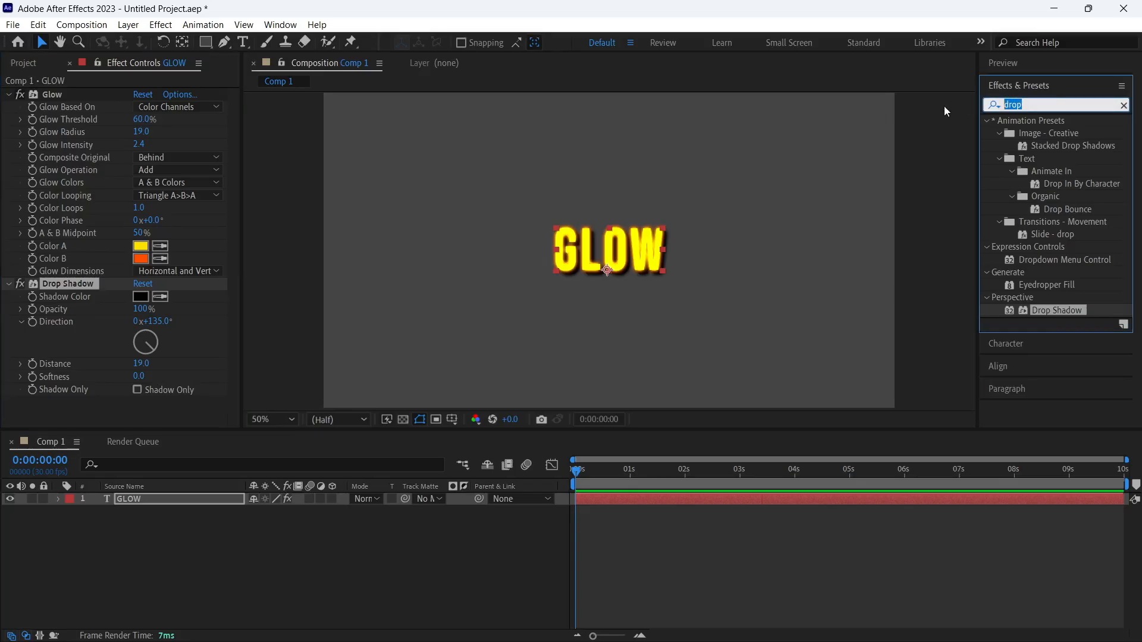
text(gau)
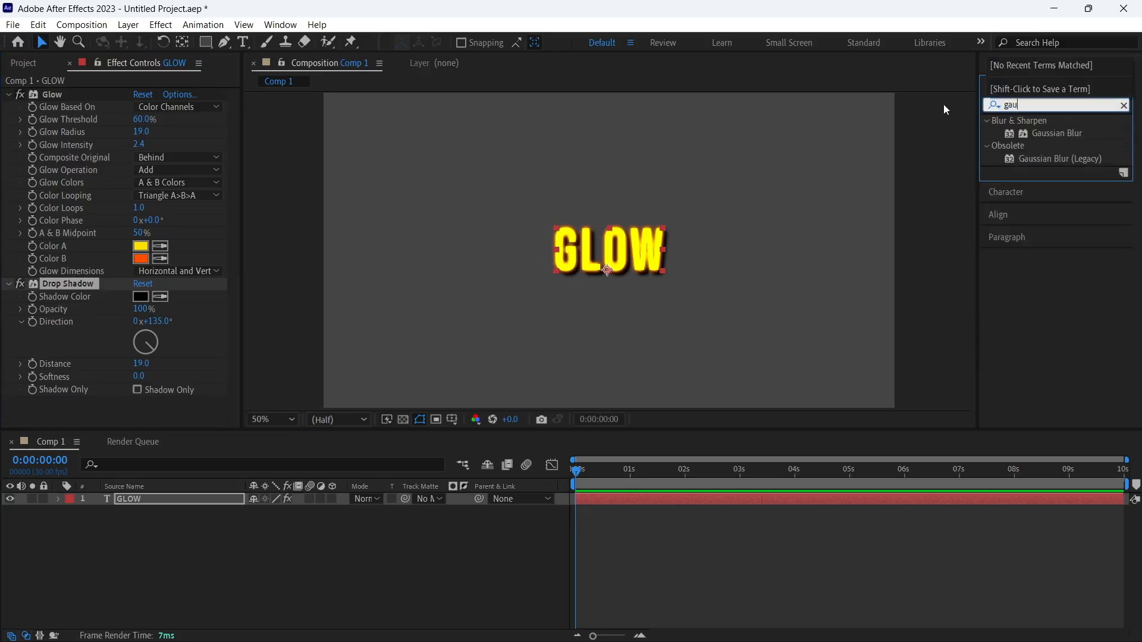
drag(1059, 133, 629, 265)
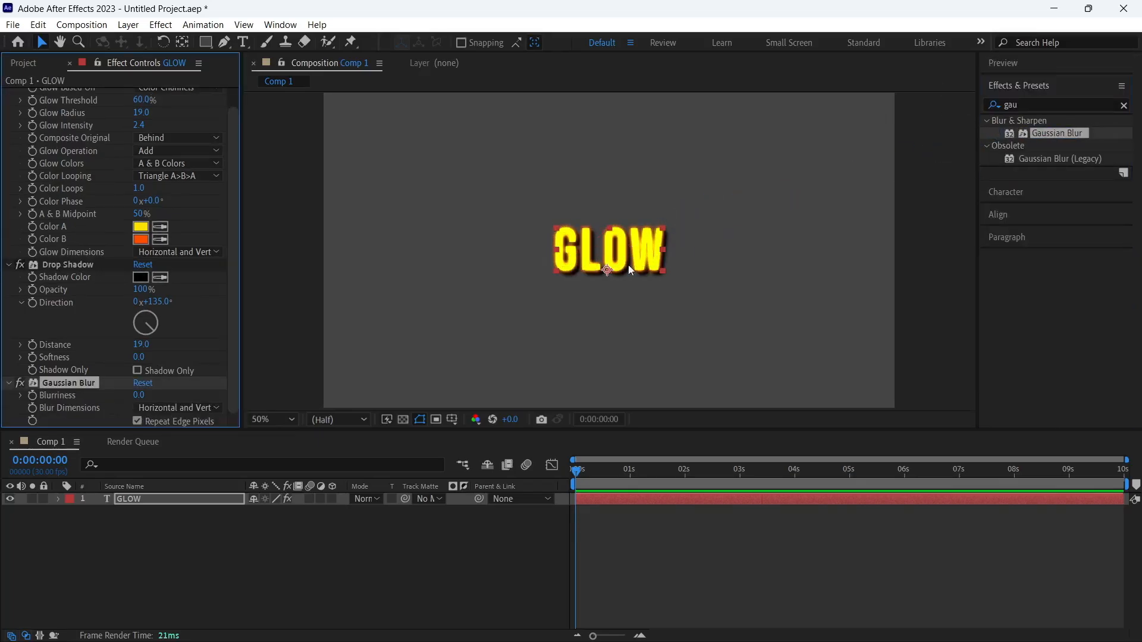
click(9, 264)
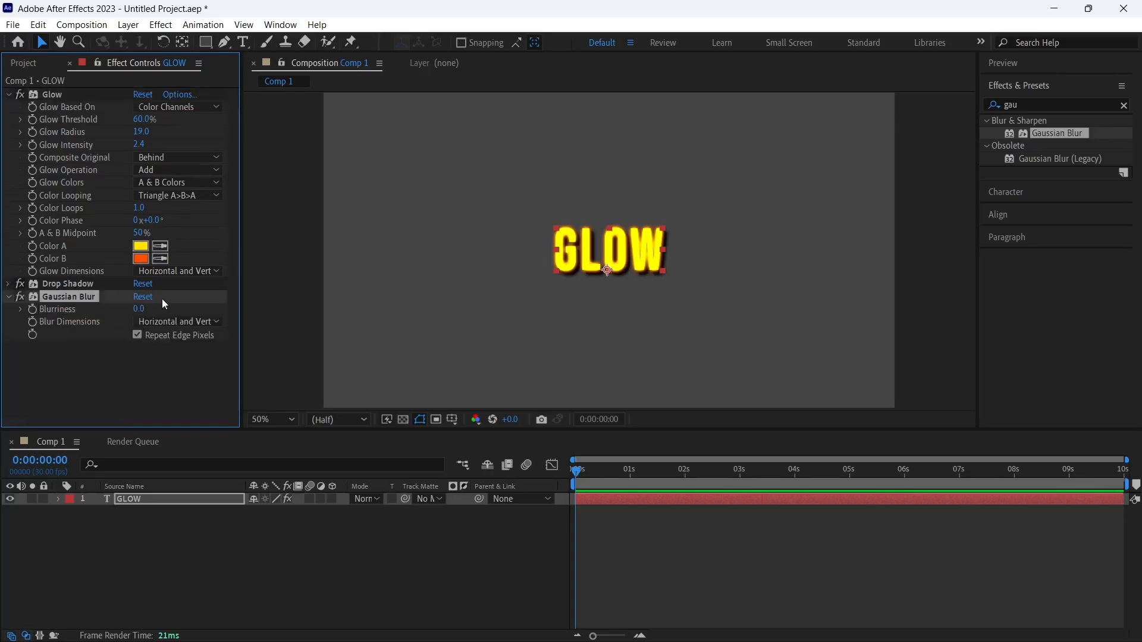
drag(142, 309, 271, 303)
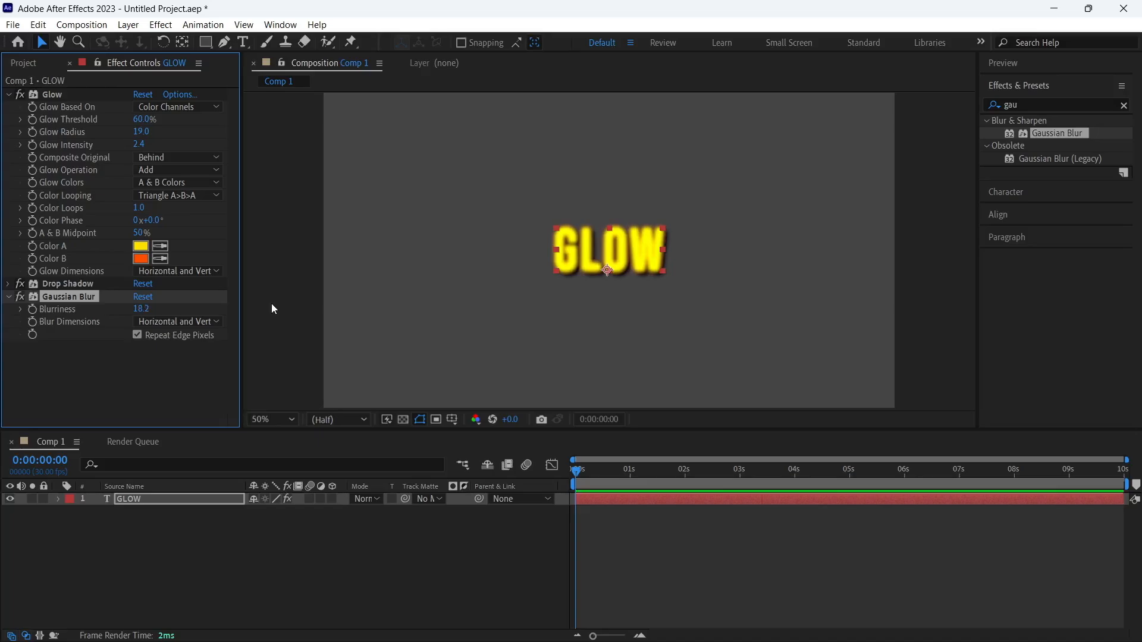
Find the Tint color correction effect and apply it to the GLOW text
click(1124, 106)
click(1101, 104)
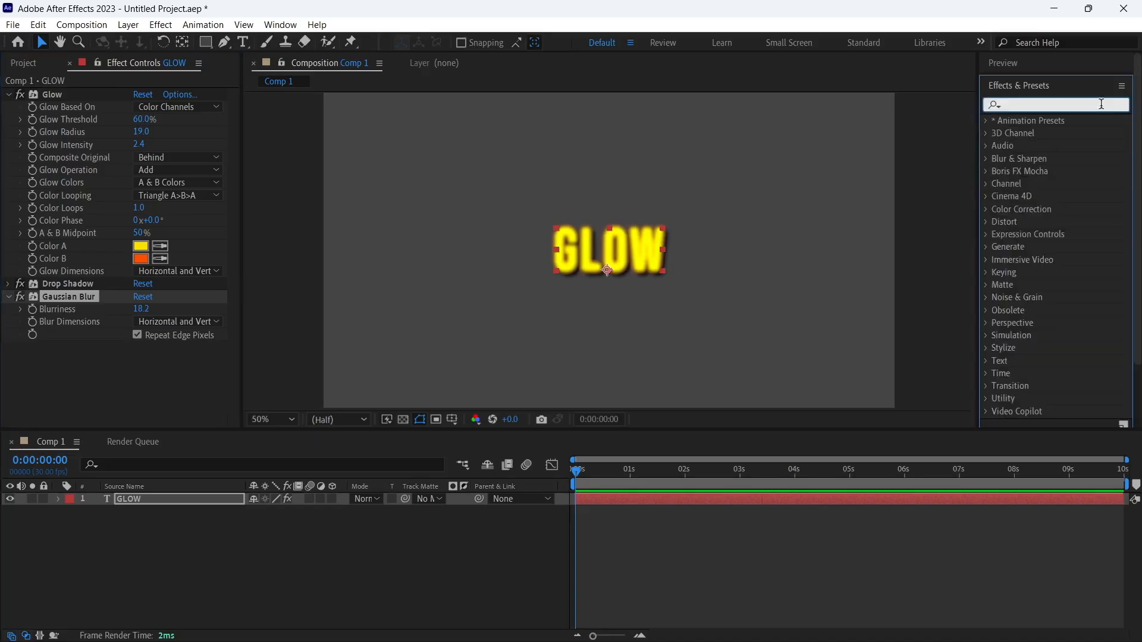
text(tint)
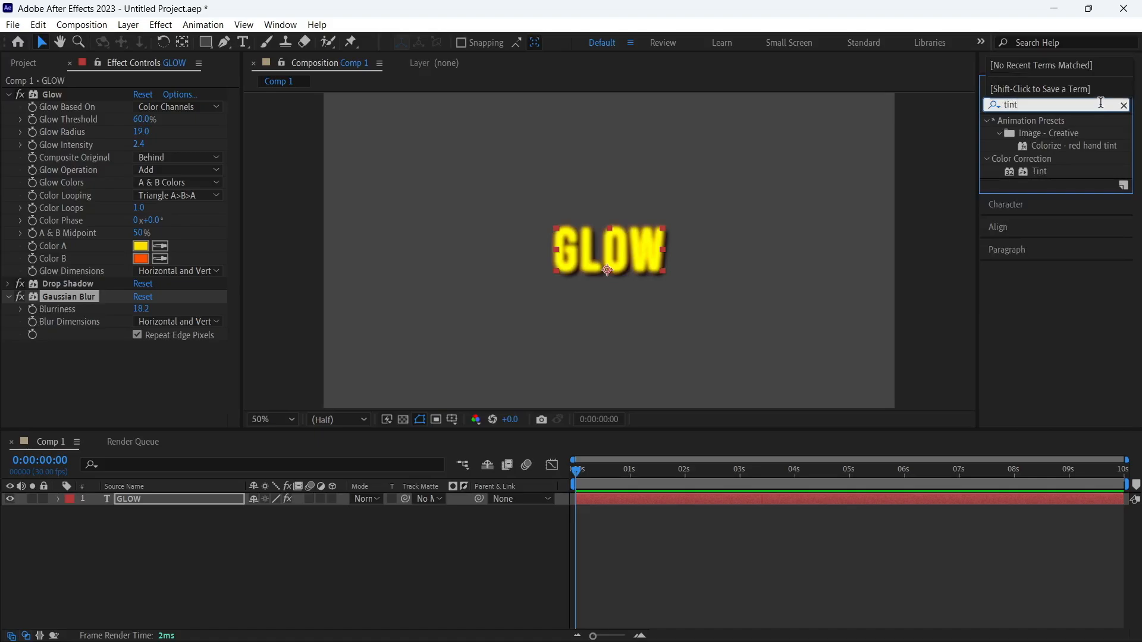
drag(1034, 176, 622, 279)
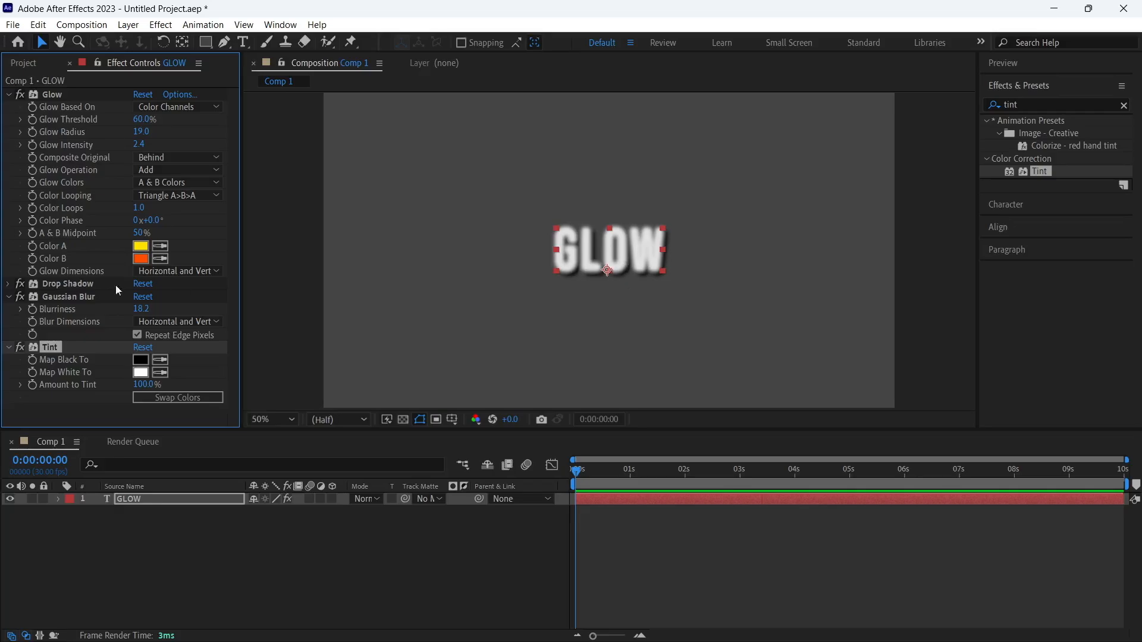
Set the Tint effect's Map Black To color to red FF0000 and its Map White To color to dark red 460101
click(141, 359)
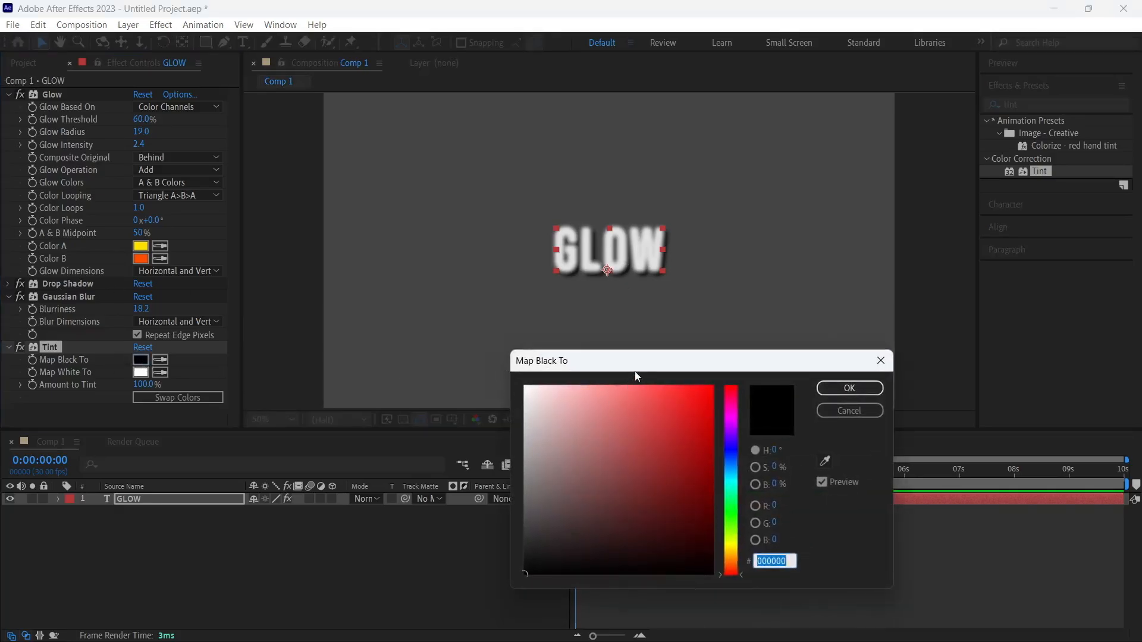
drag(635, 372, 760, 348)
drag(810, 385, 865, 335)
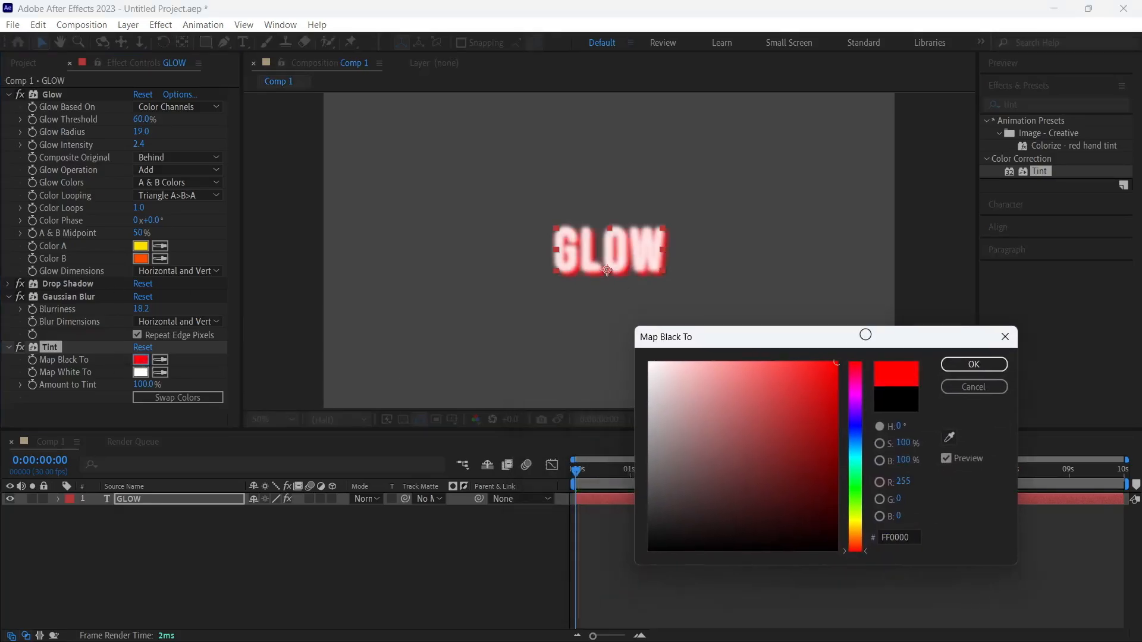
click(974, 364)
click(141, 372)
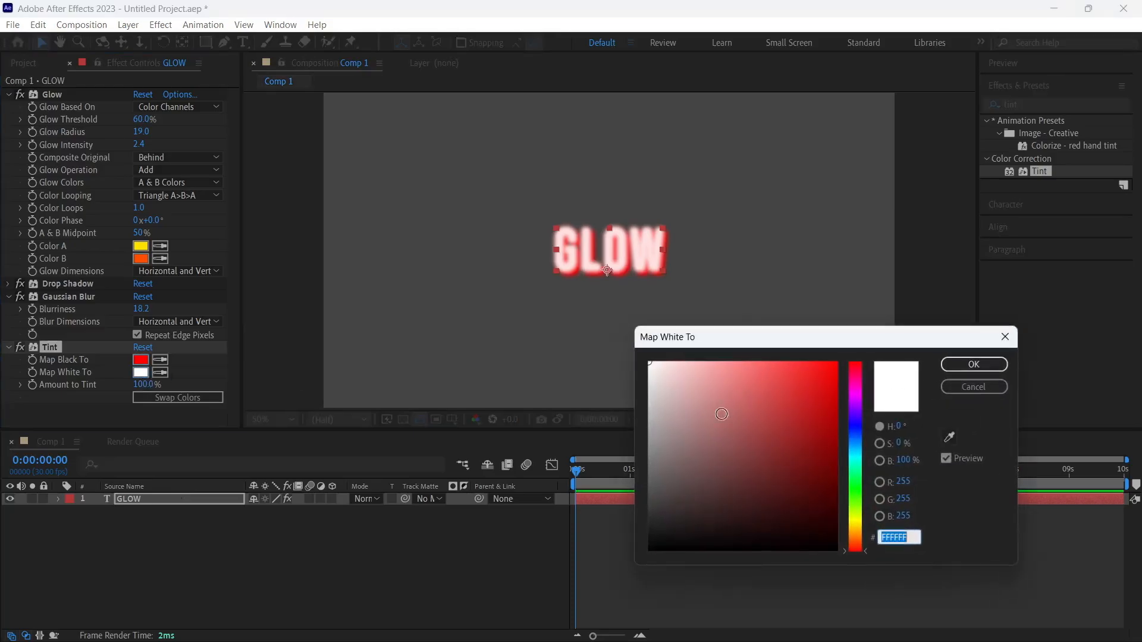
mouse_move(722, 535)
mouse_down()
mouse_move(783, 507)
mouse_move(697, 507)
mouse_move(767, 492)
mouse_move(836, 499)
mouse_up()
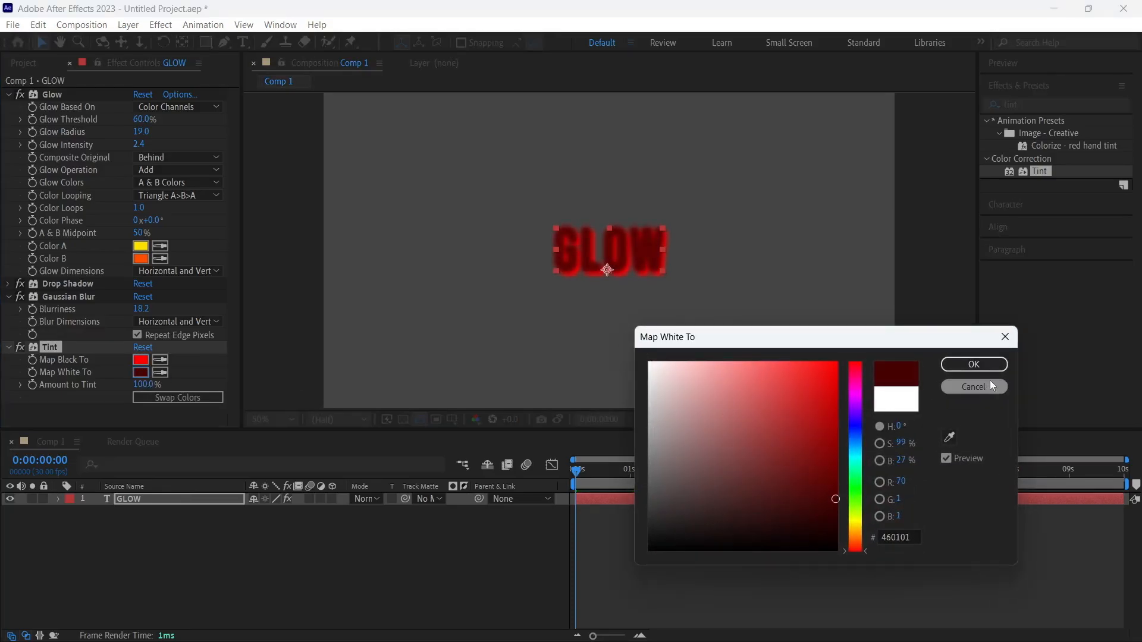
click(982, 364)
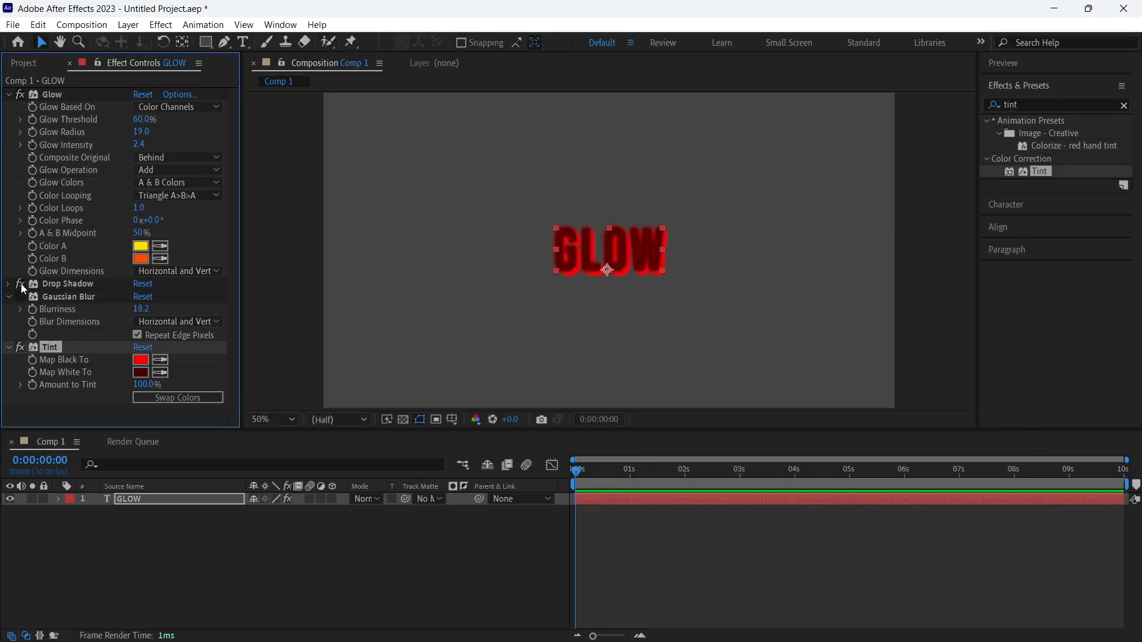
Find the CC Kaleida stylize effect and apply it to the GLOW text
click(1015, 106)
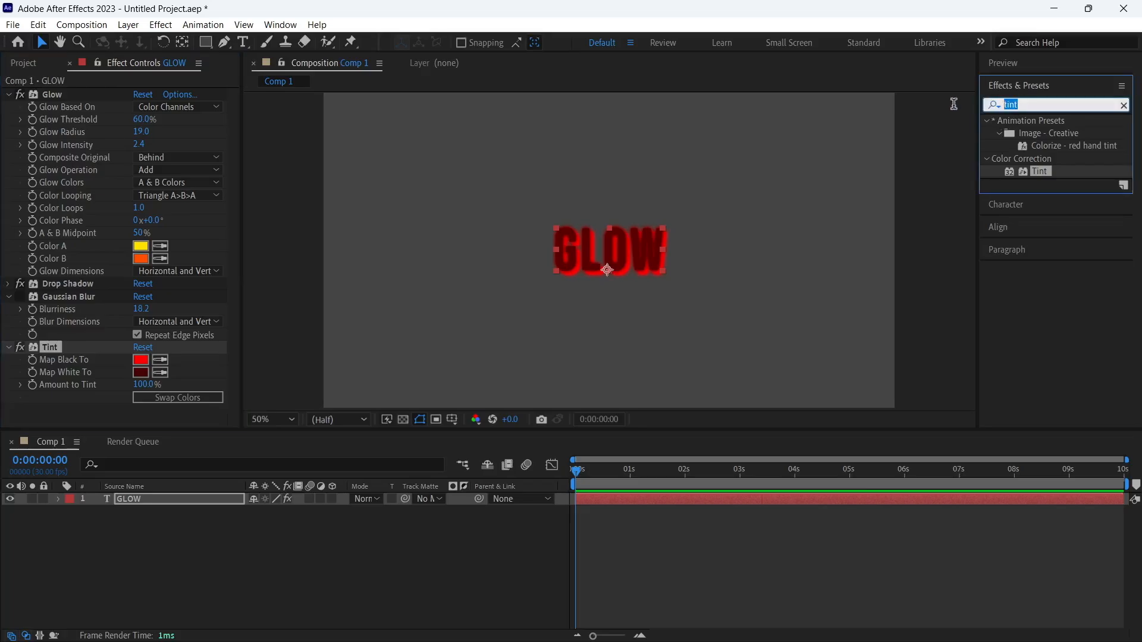
text(cc)
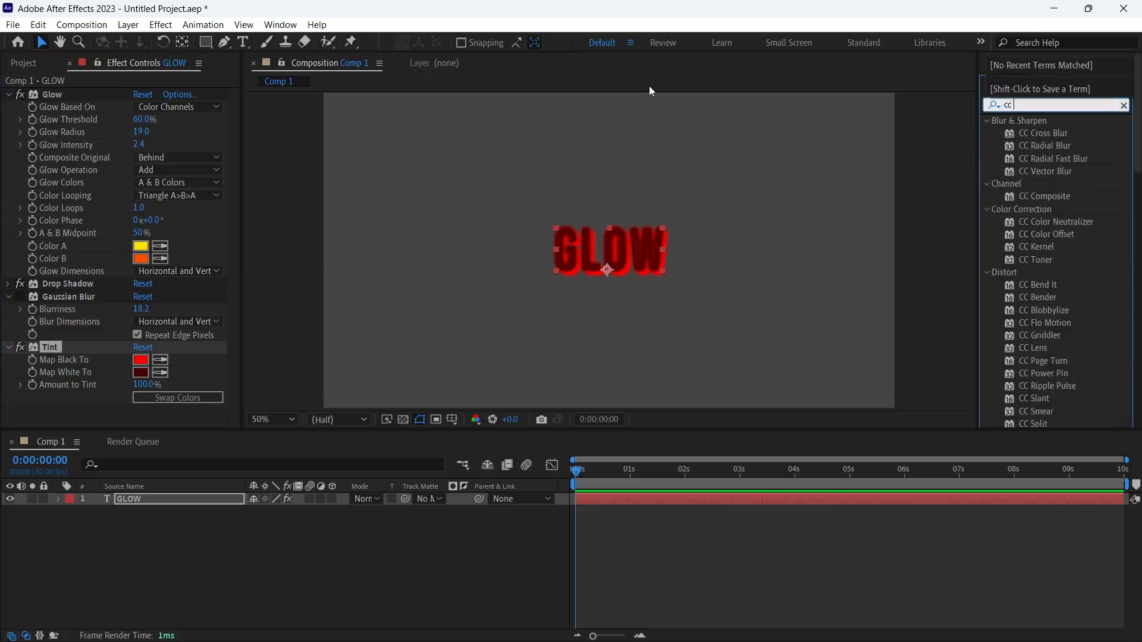
text( kal)
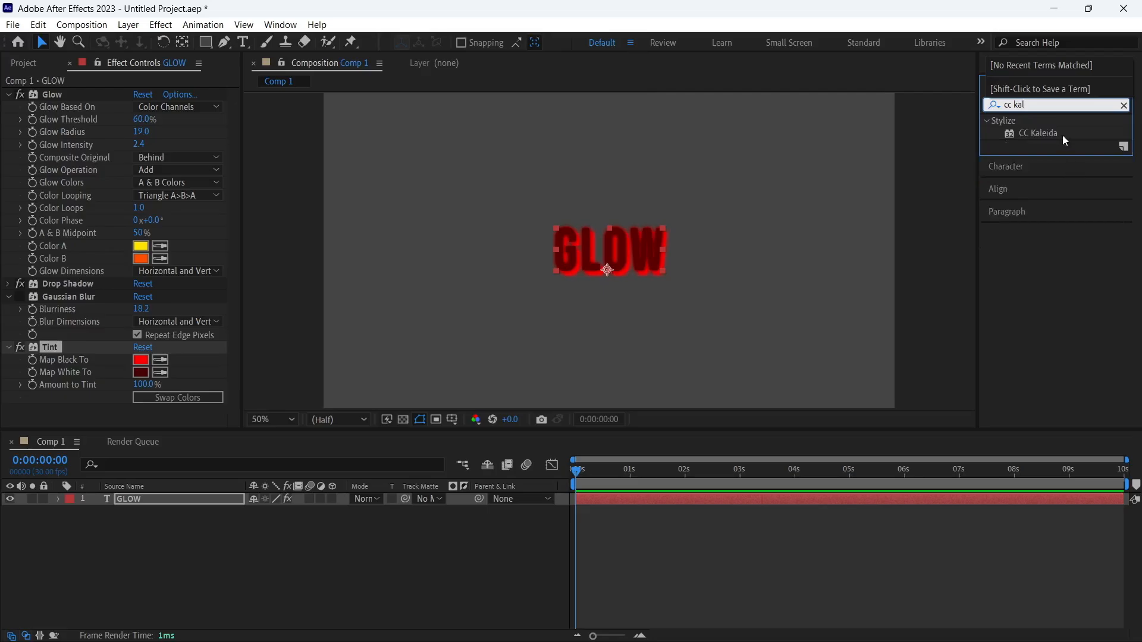
drag(1062, 134, 598, 284)
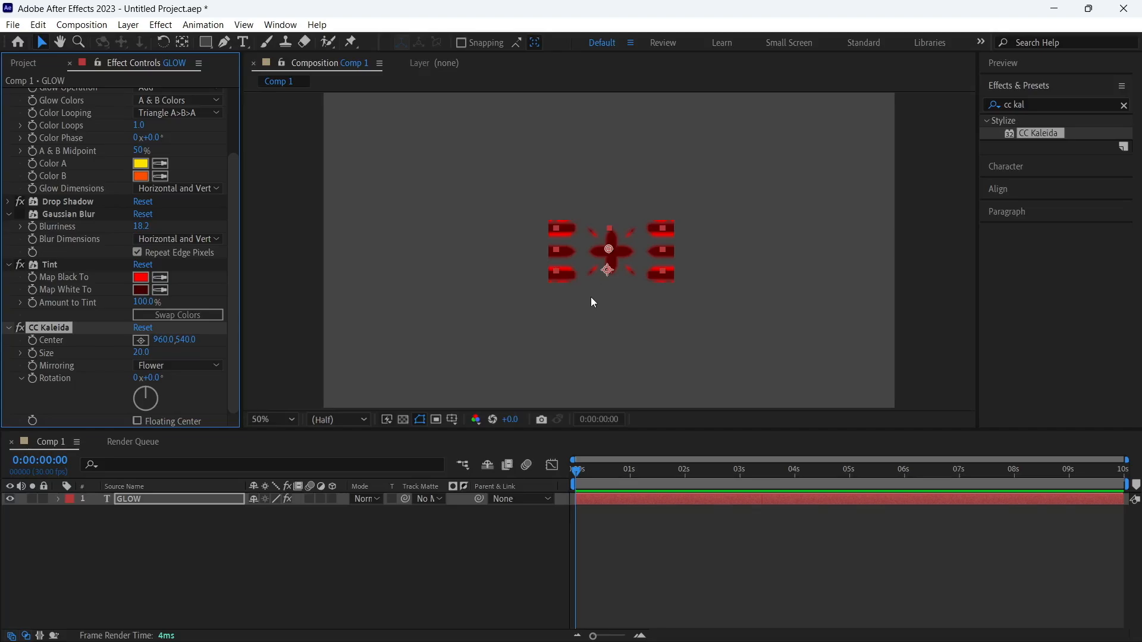
Set the CC Kaleida effect's Size to 34.7 and its Mirroring to Unfold
click(143, 356)
click(184, 357)
drag(146, 357, 160, 351)
click(172, 365)
click(173, 383)
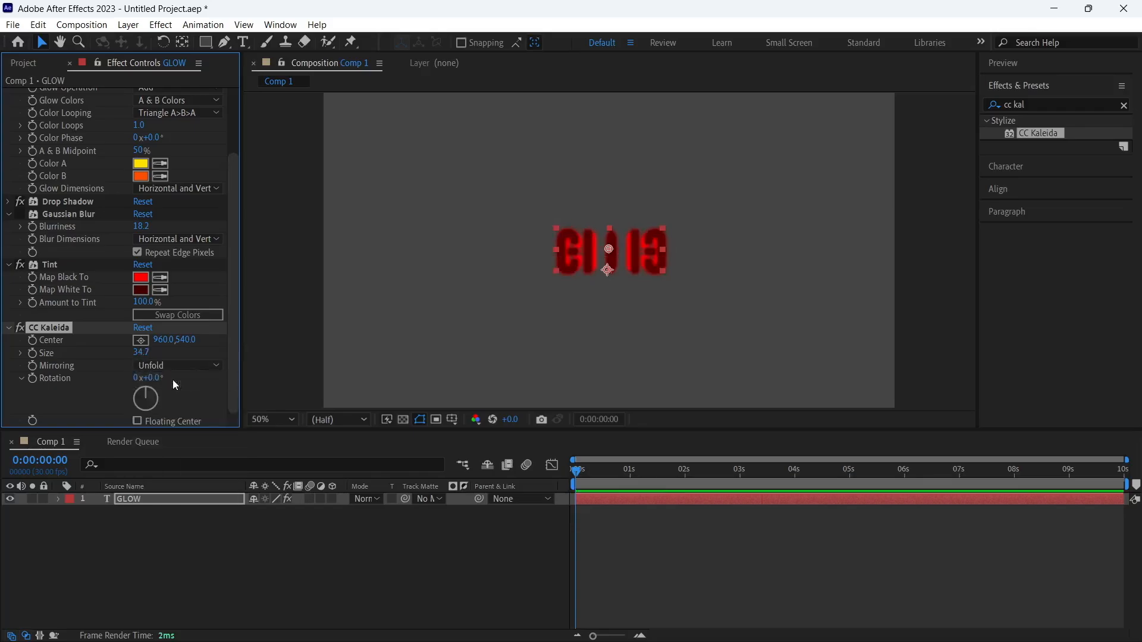
Switch CC Kaleida's Mirroring to Wheel and set its Rotation to 32°
click(150, 365)
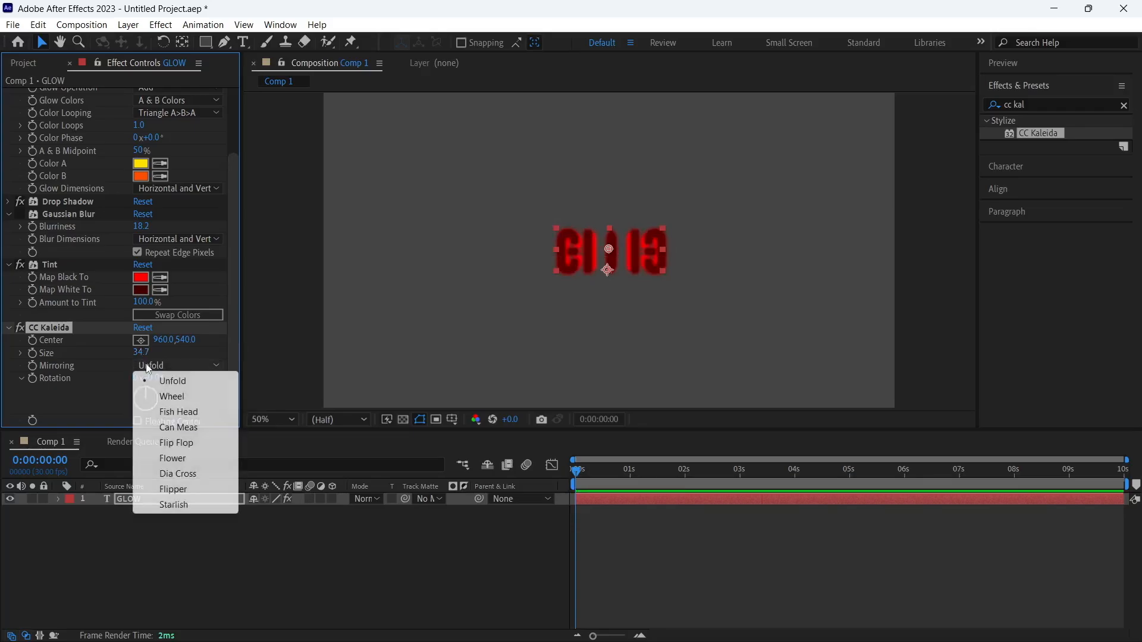
click(153, 396)
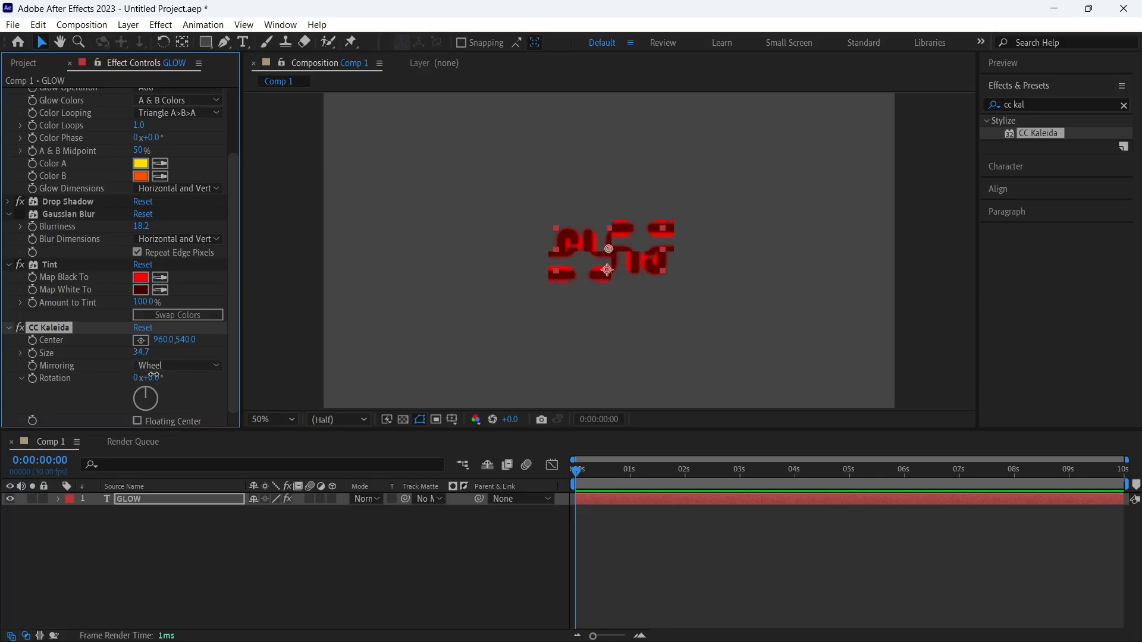
drag(149, 378, 108, 388)
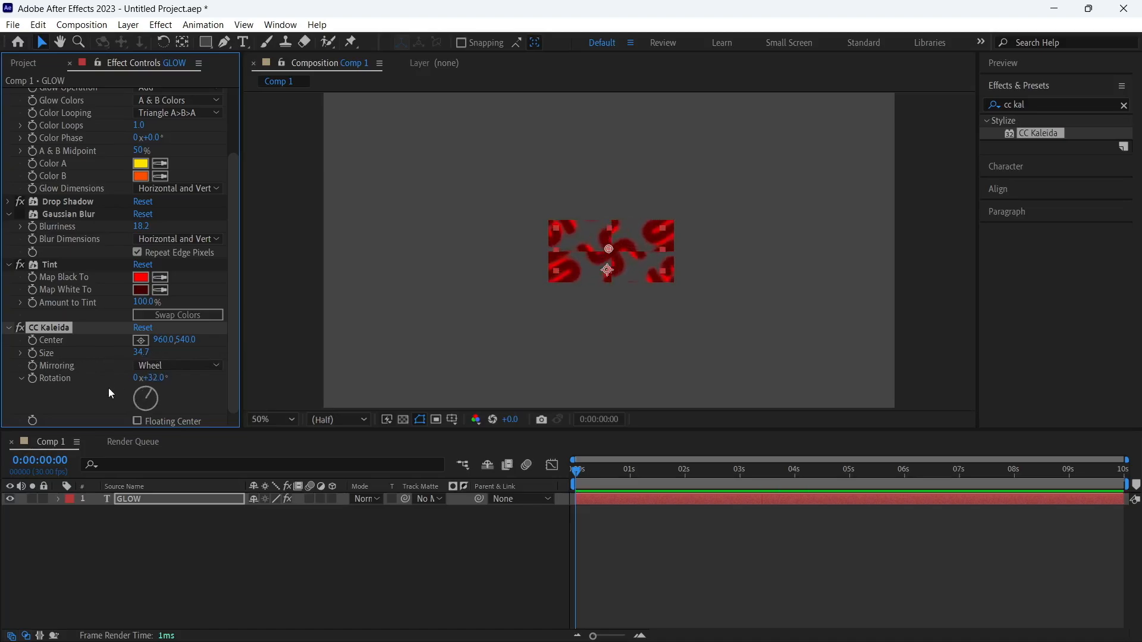